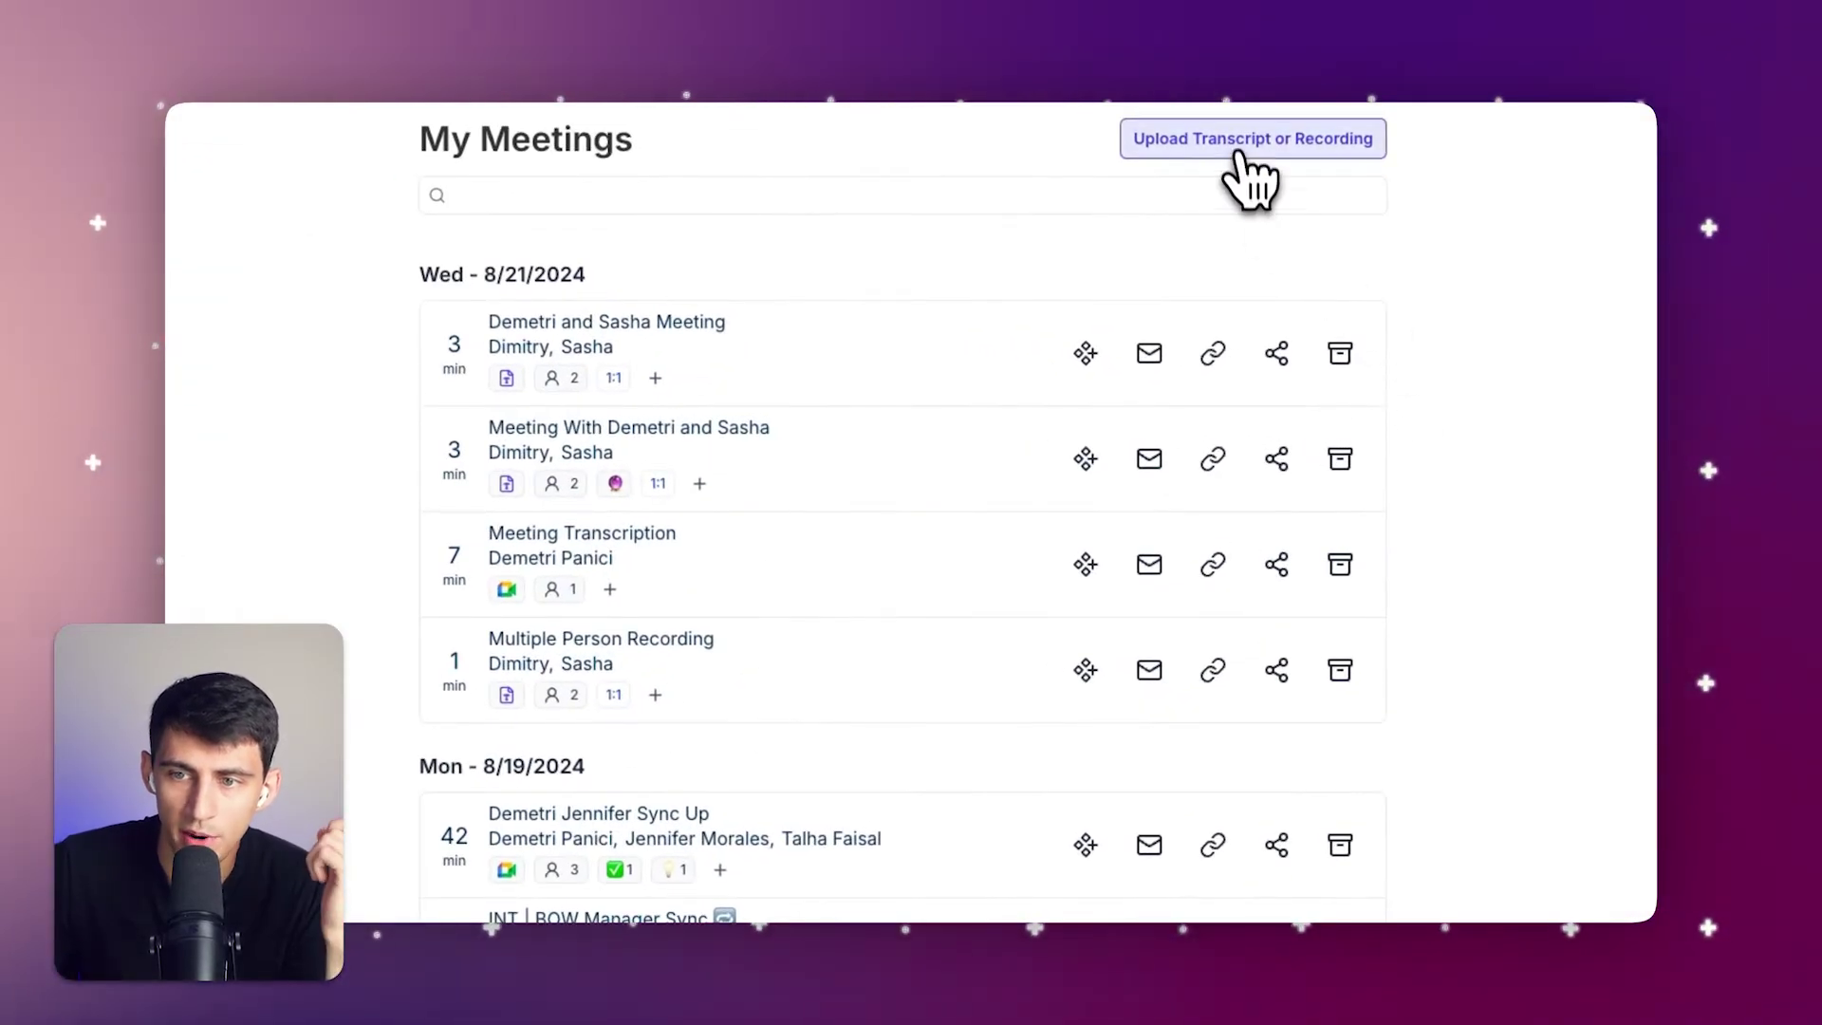
Upload the meeting recording as a new meeting titled with the 7-4-23 sync name
left_click(1240, 140)
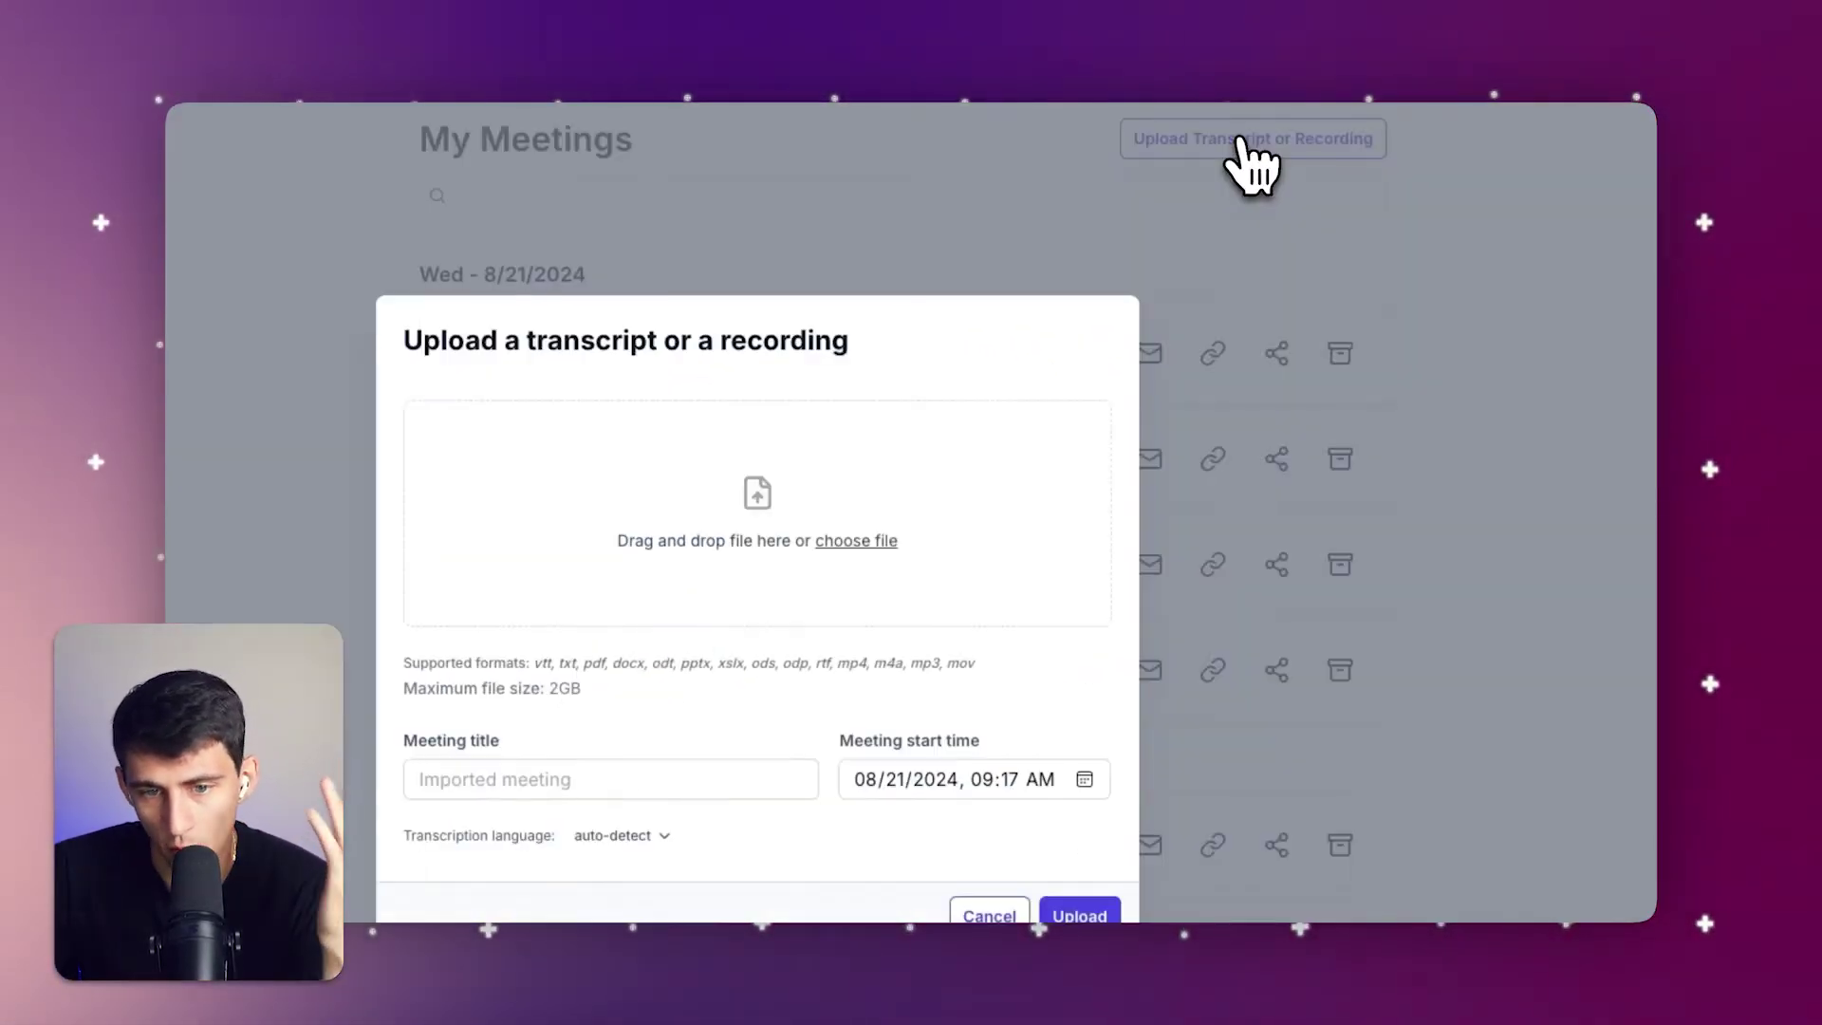
left_click(835, 676)
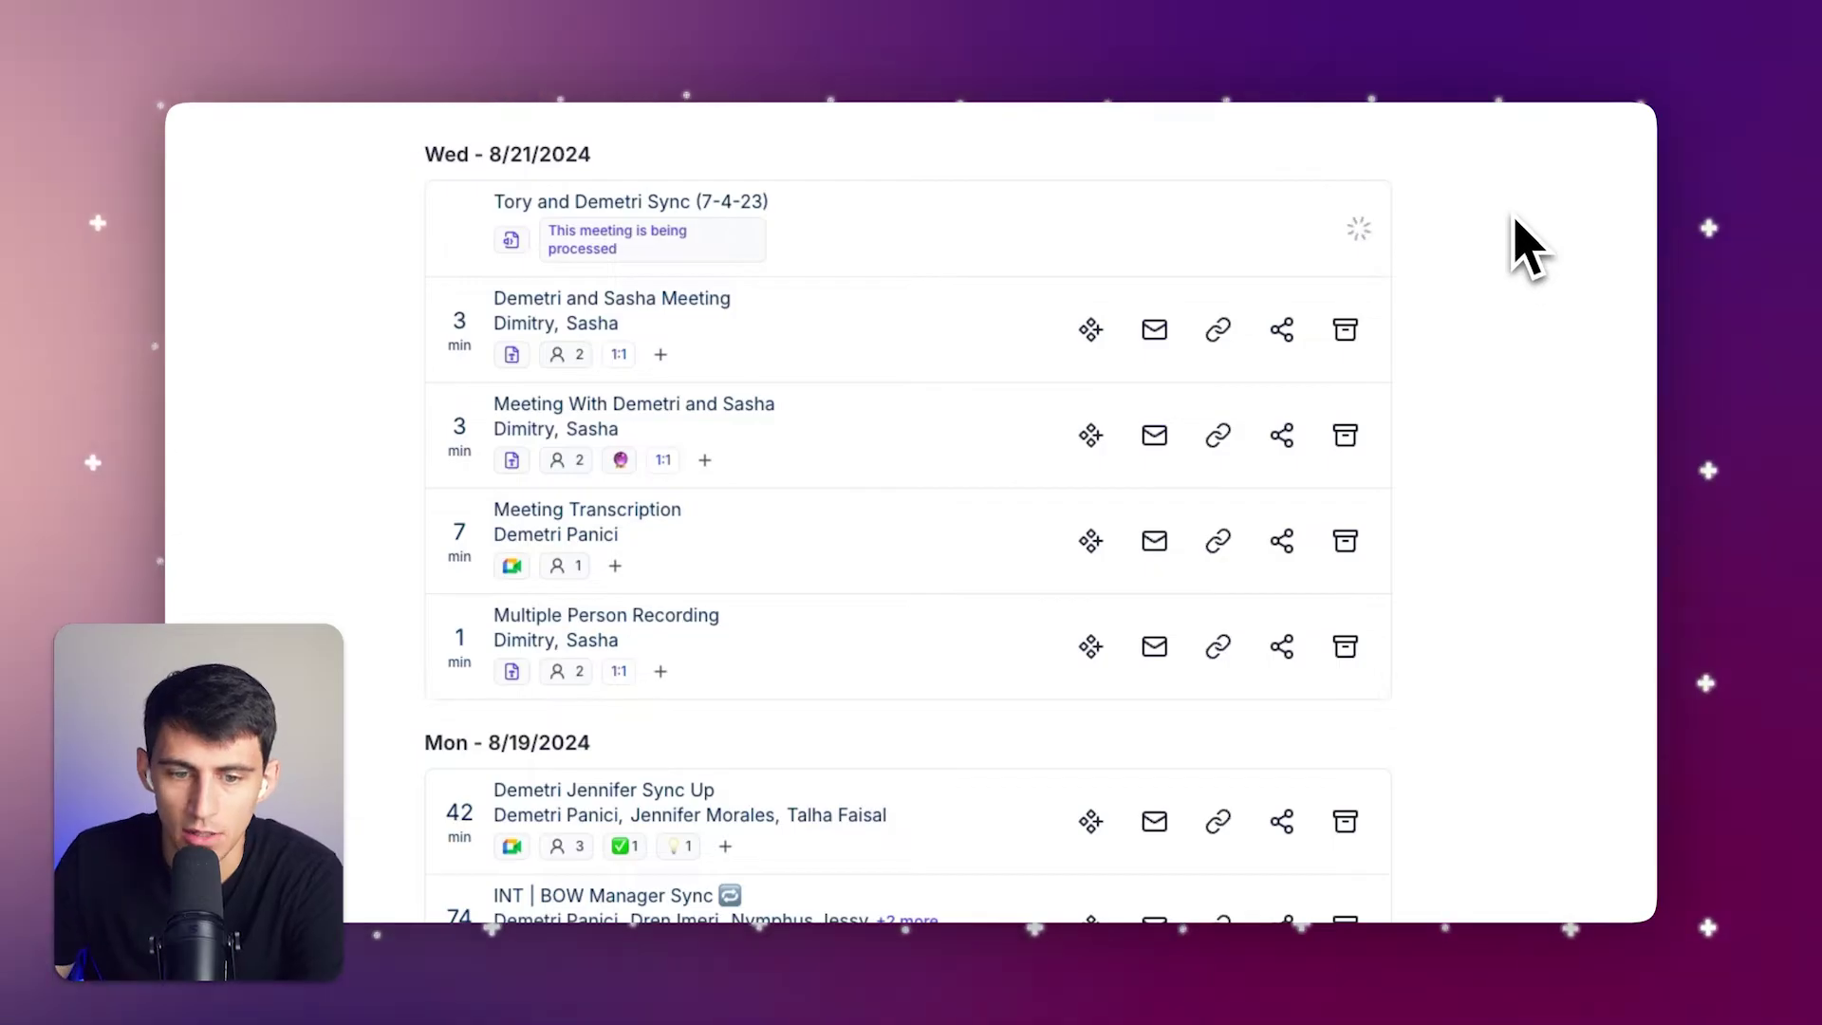
Open the processed two-person meeting's transcript and request a Short summary from the AI quick prompts
left_click(882, 366)
scroll(1087, 579, "down", 15)
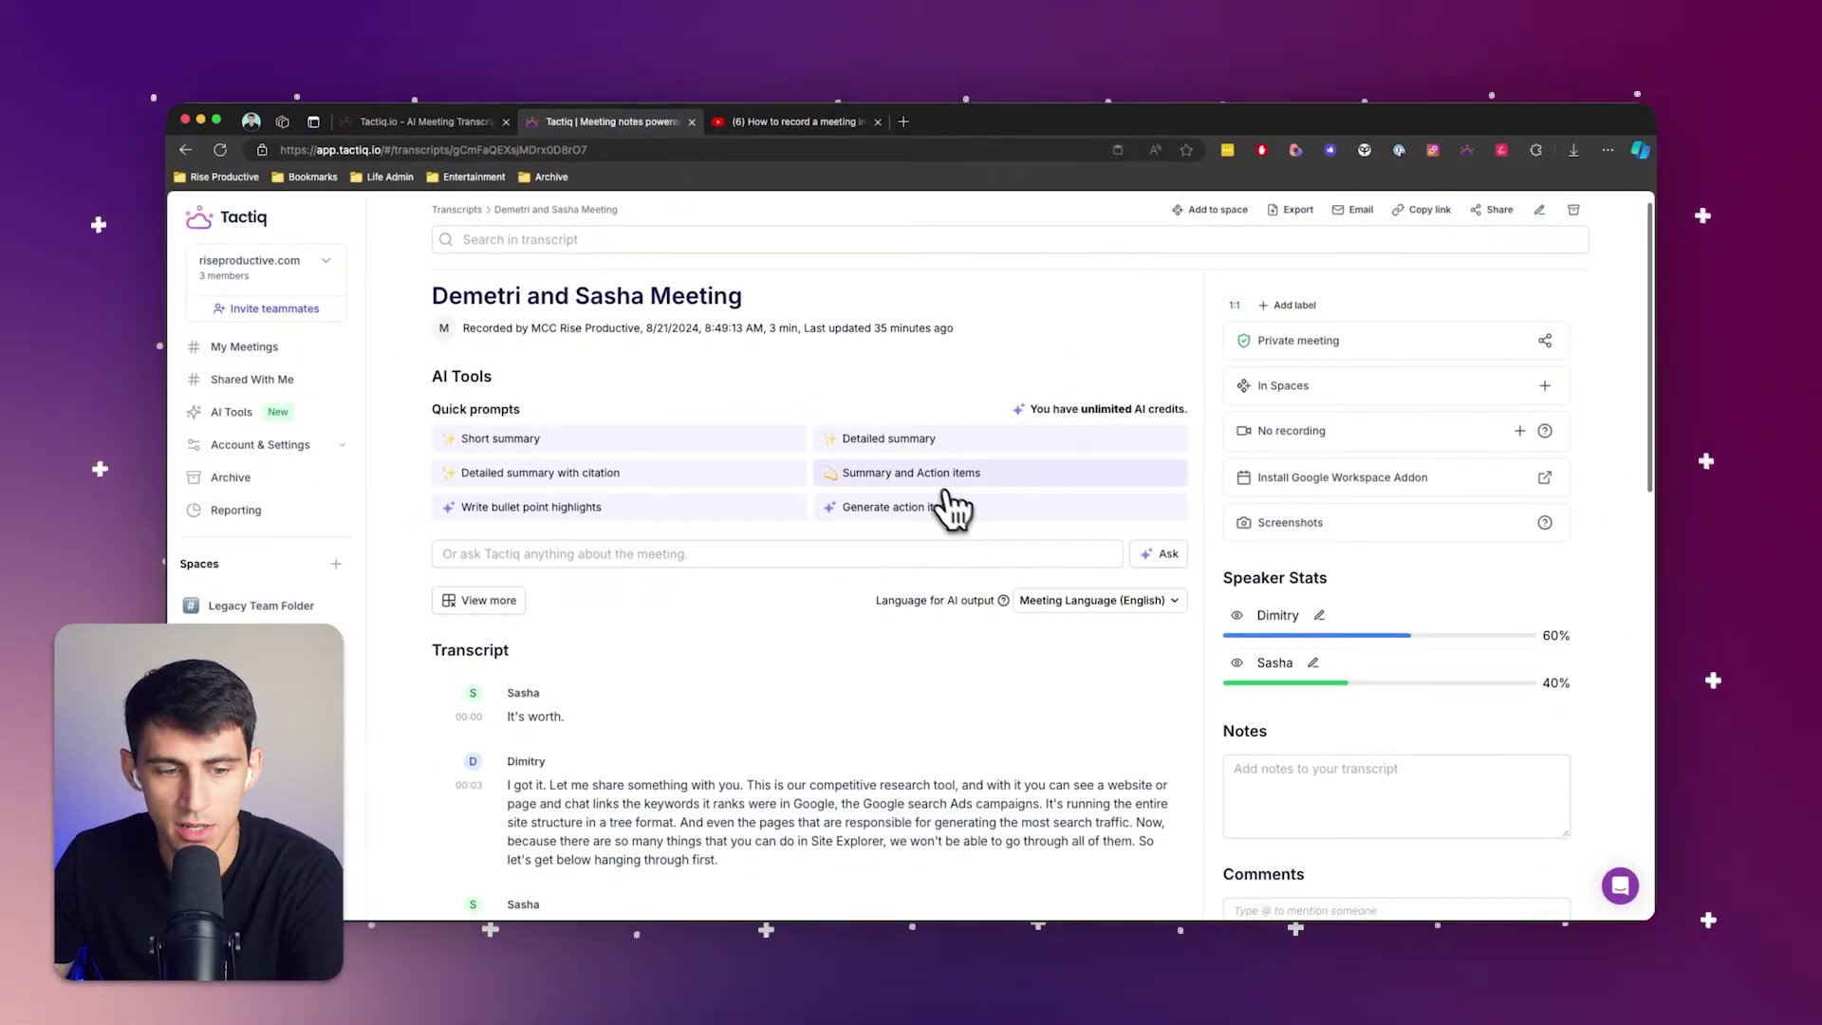
scroll(902, 513, "down", 2)
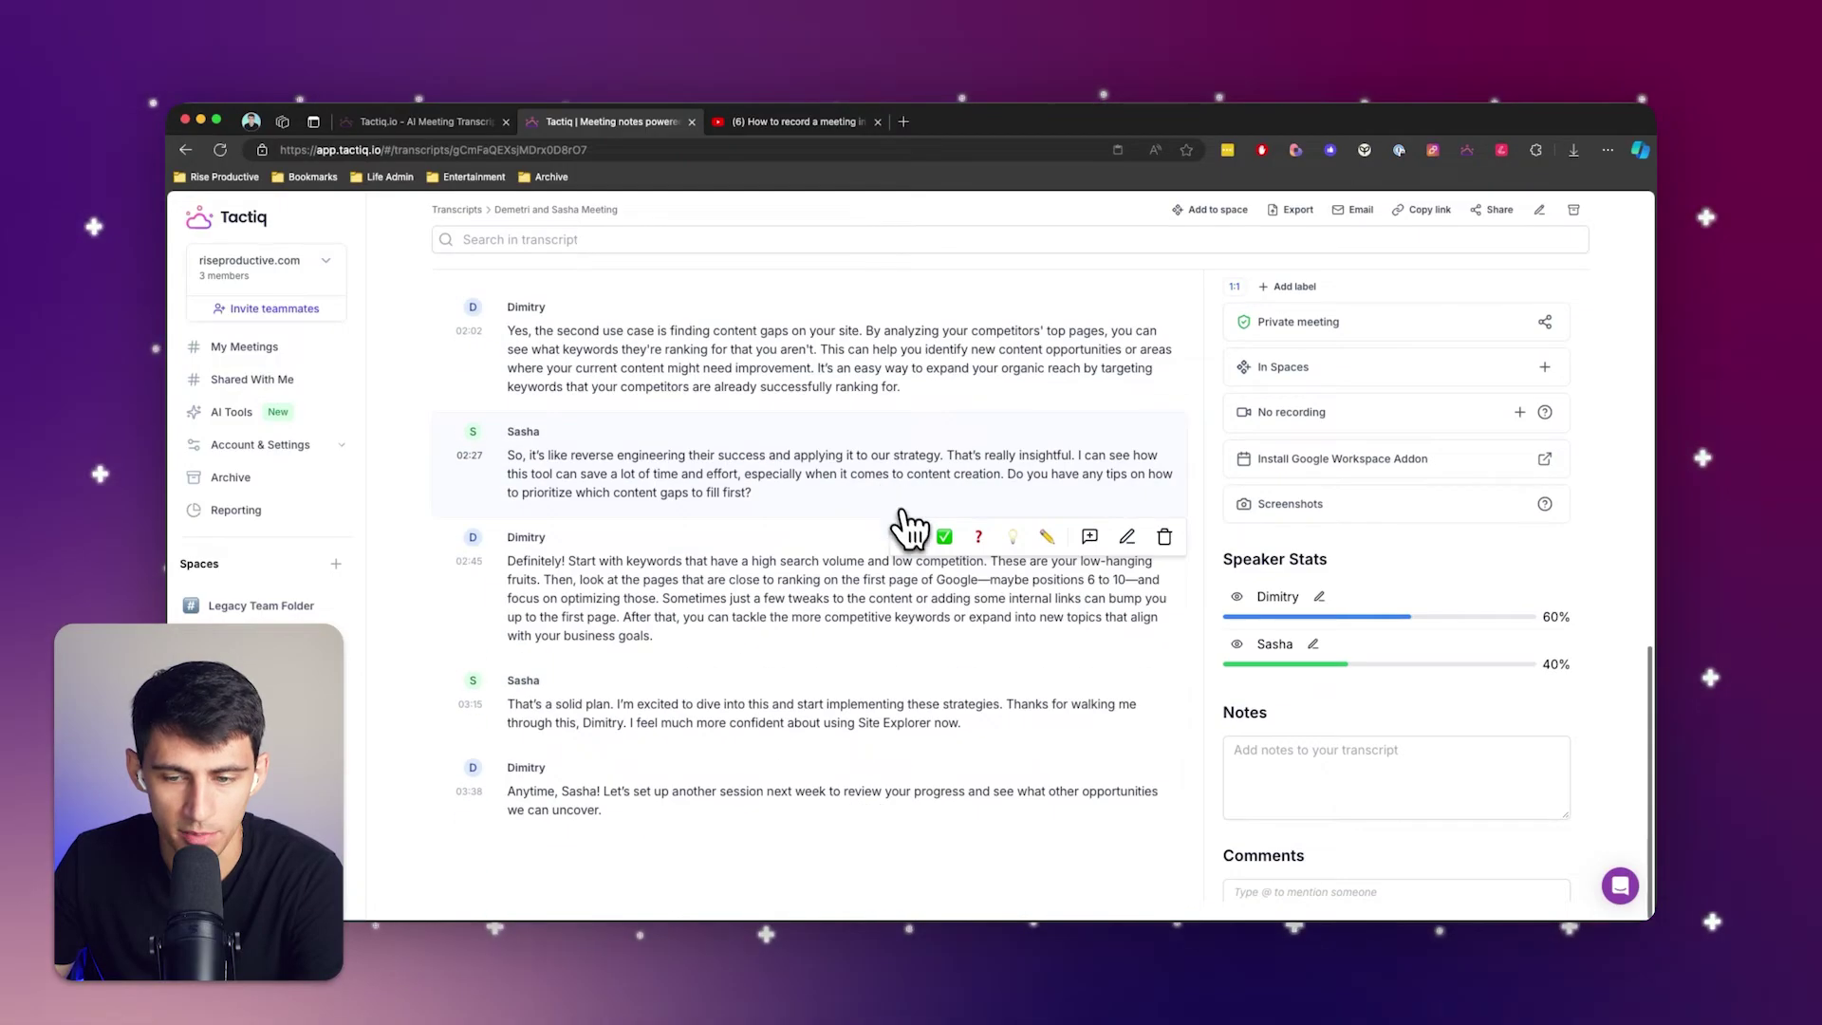
scroll(928, 536, "up", 15)
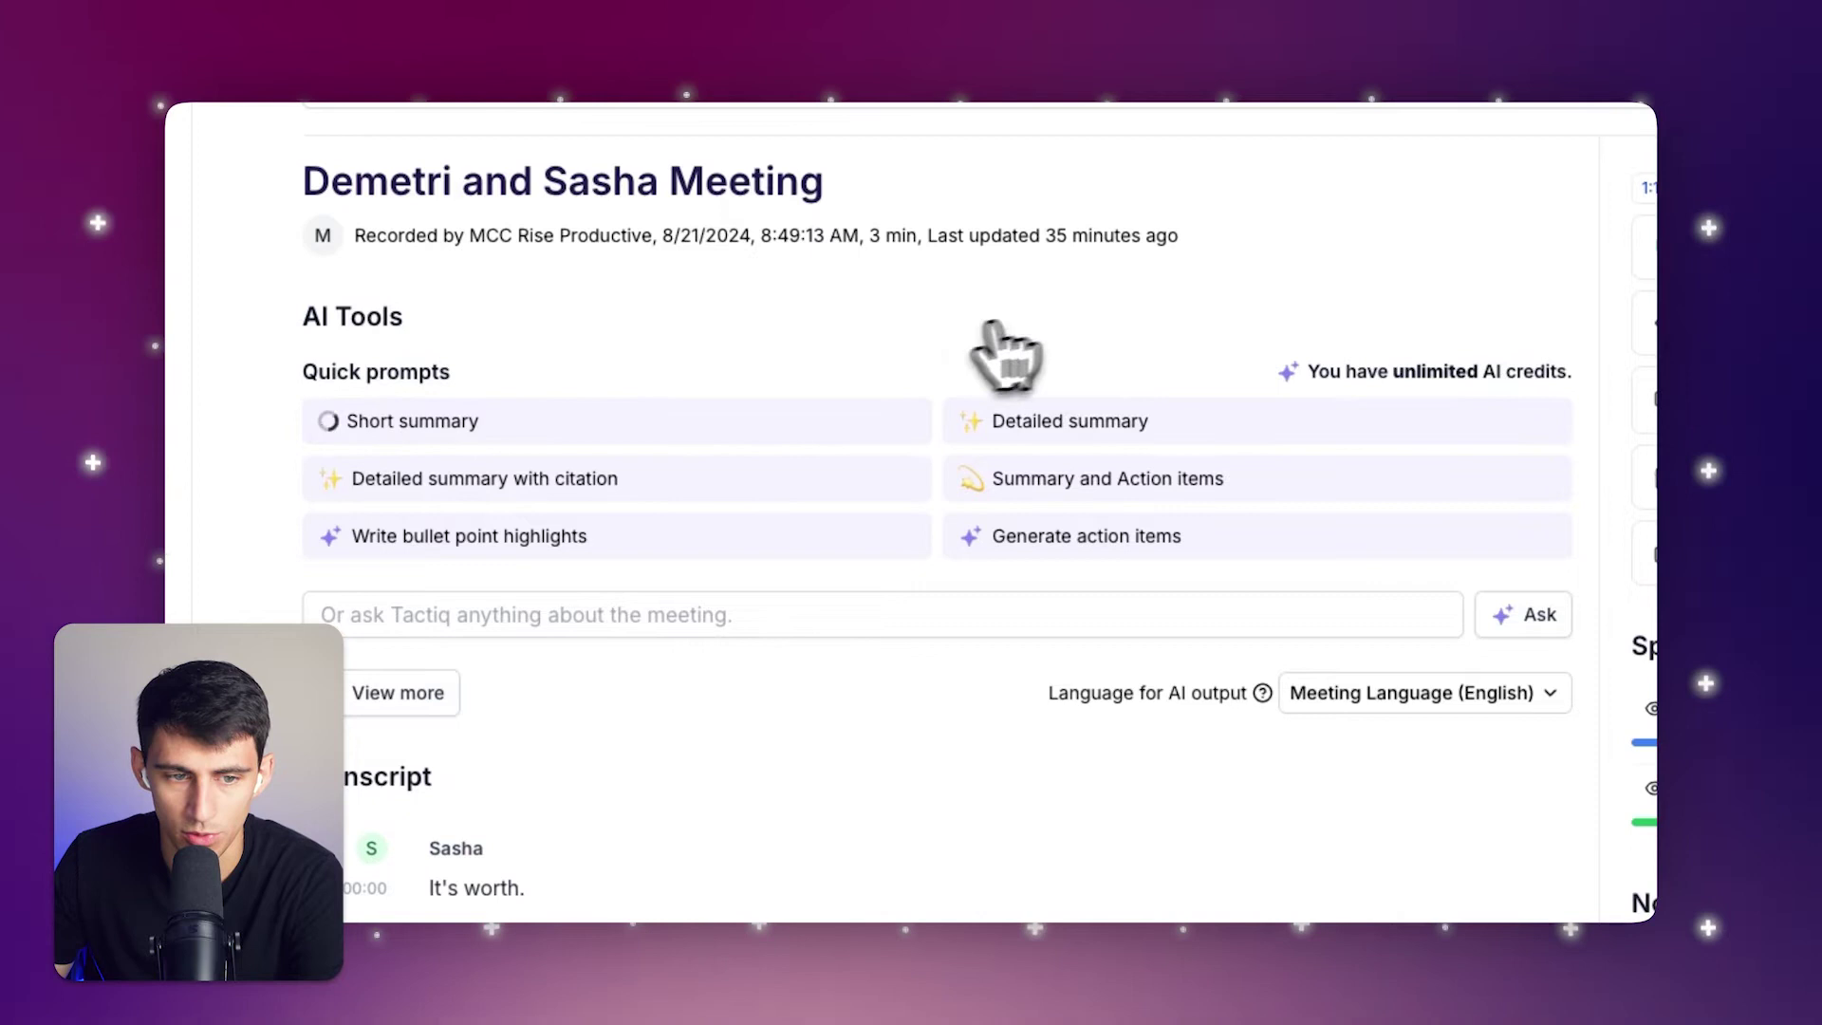
scroll(1021, 340, "down", 1)
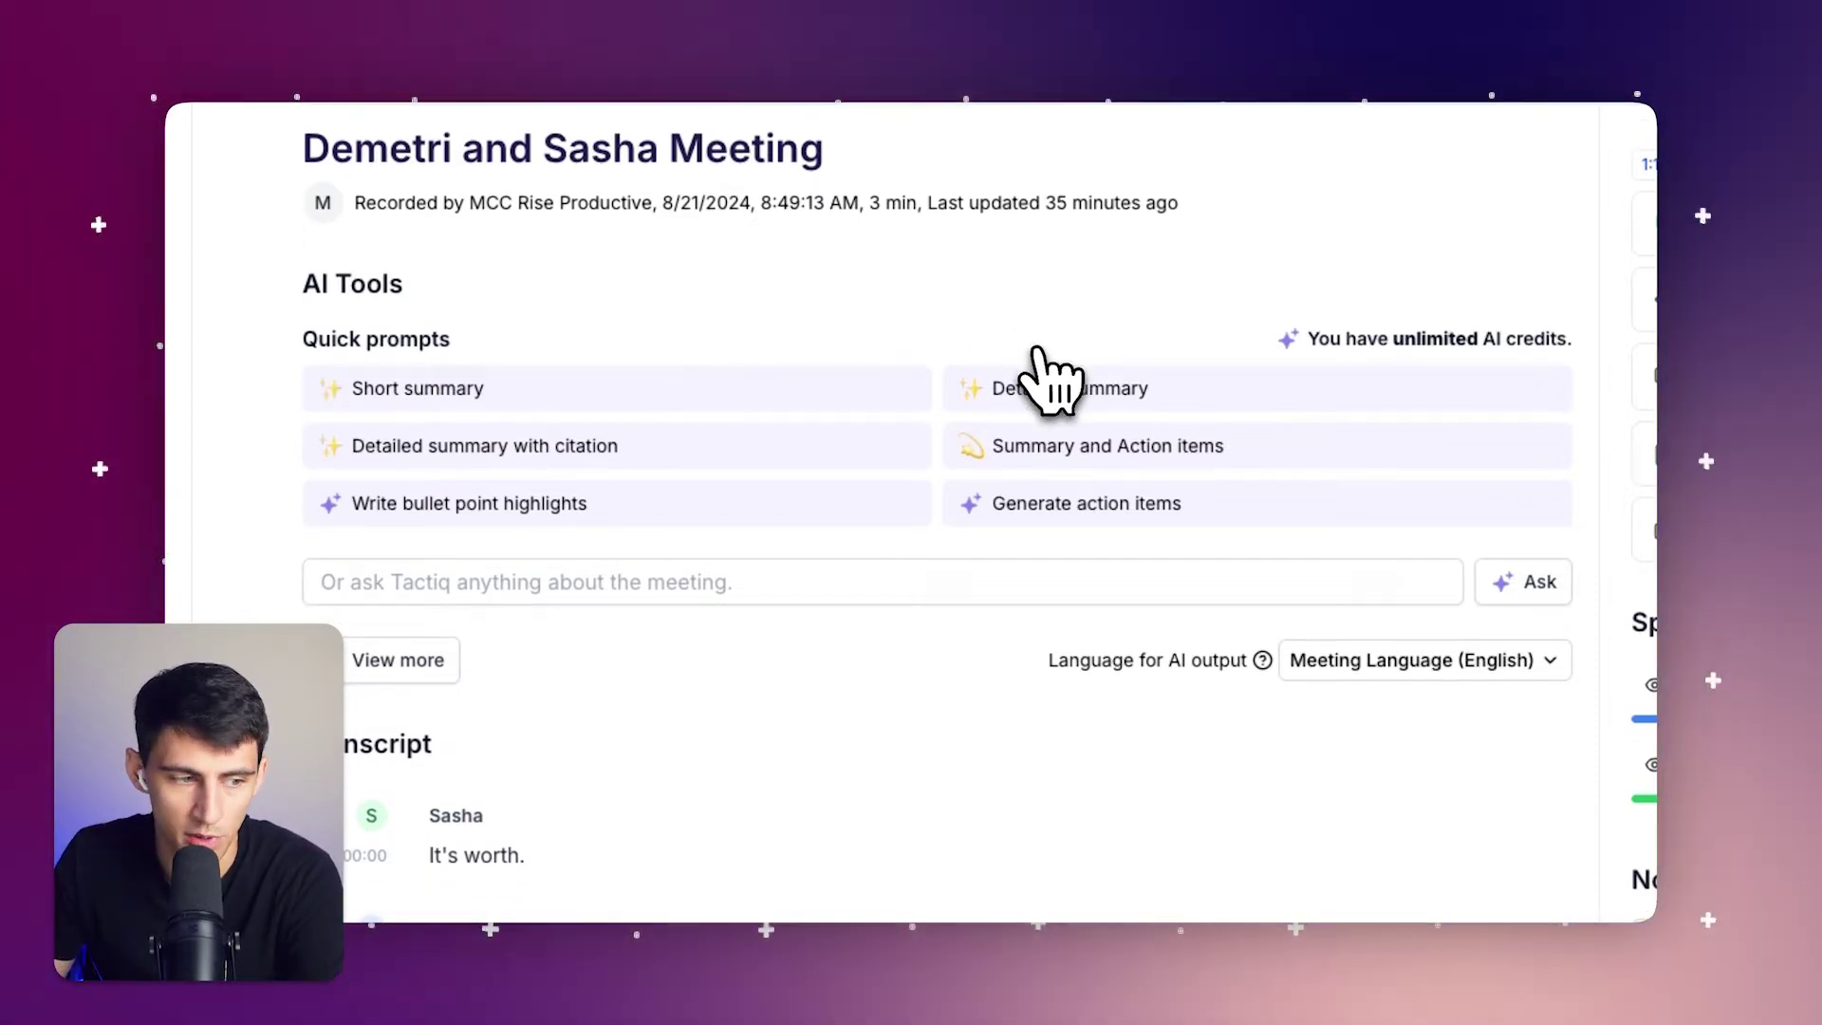
left_click(1008, 396)
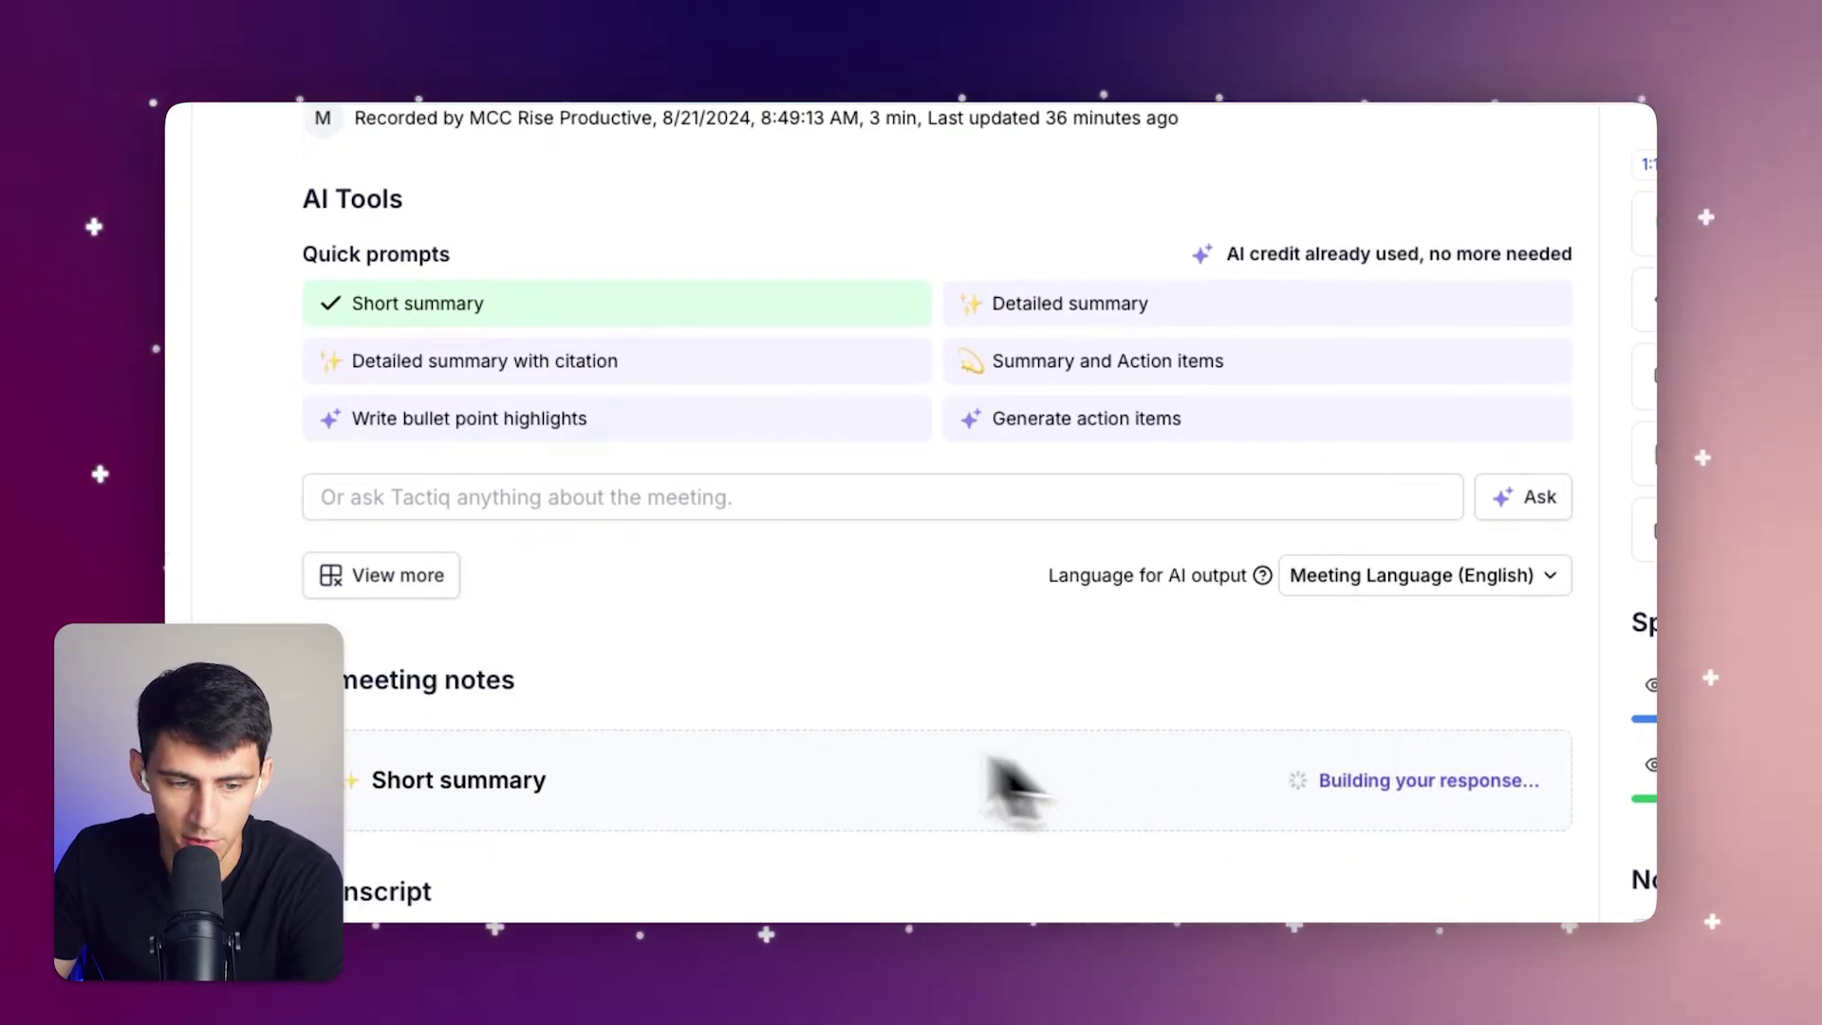
scroll(855, 834, "down", 3)
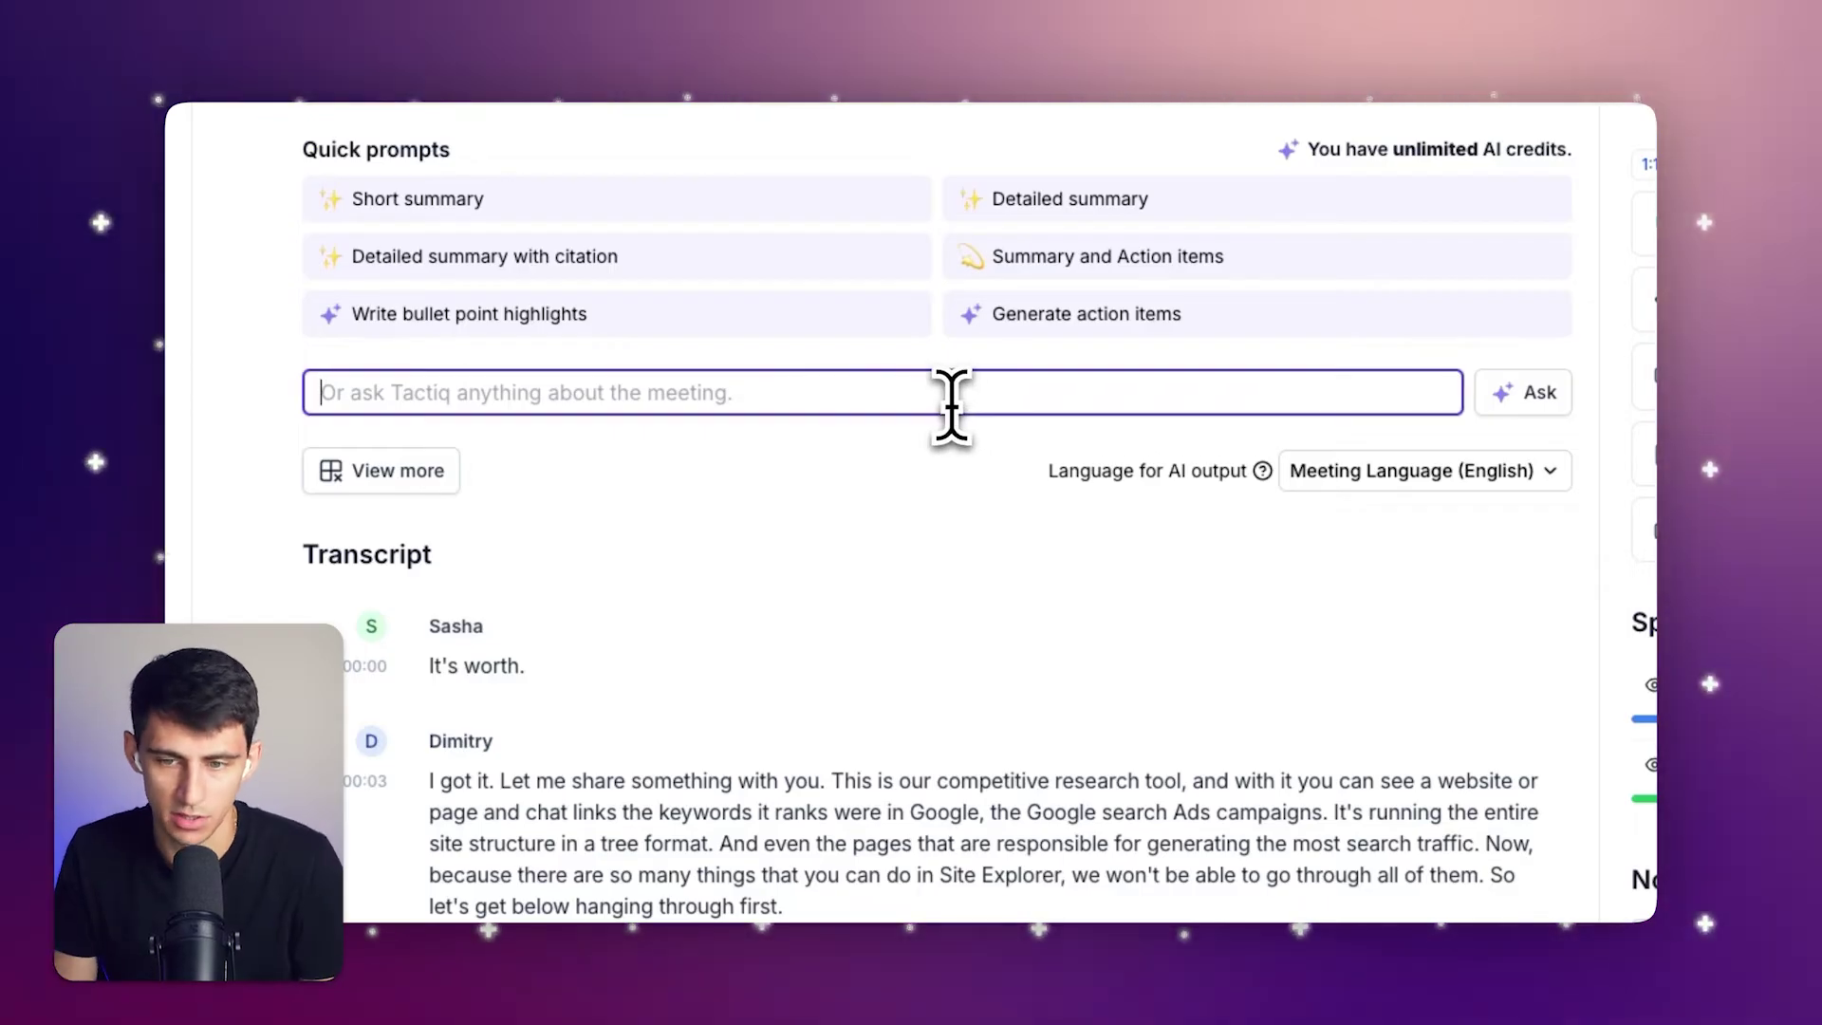
Ask the AI 'what was the main topic of this meeting?' and review its Site Explorer answer
type("what was the main t")
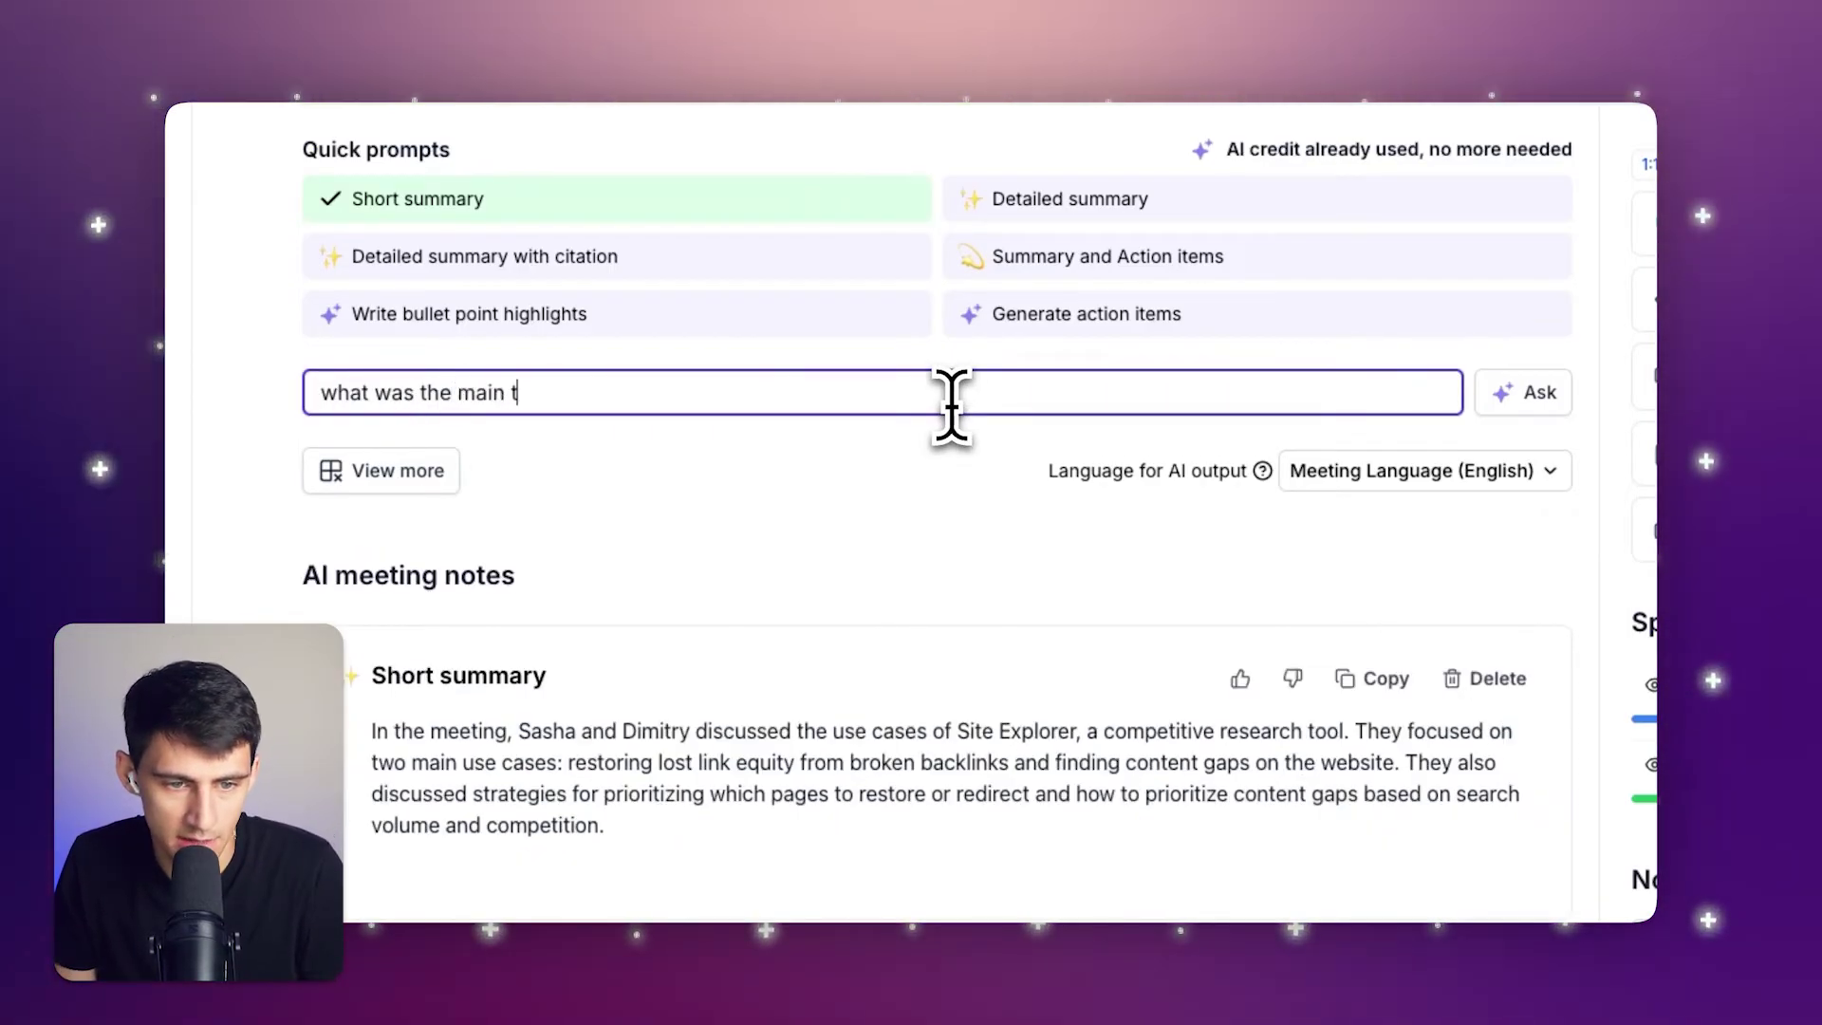
type("opic of this meeting?")
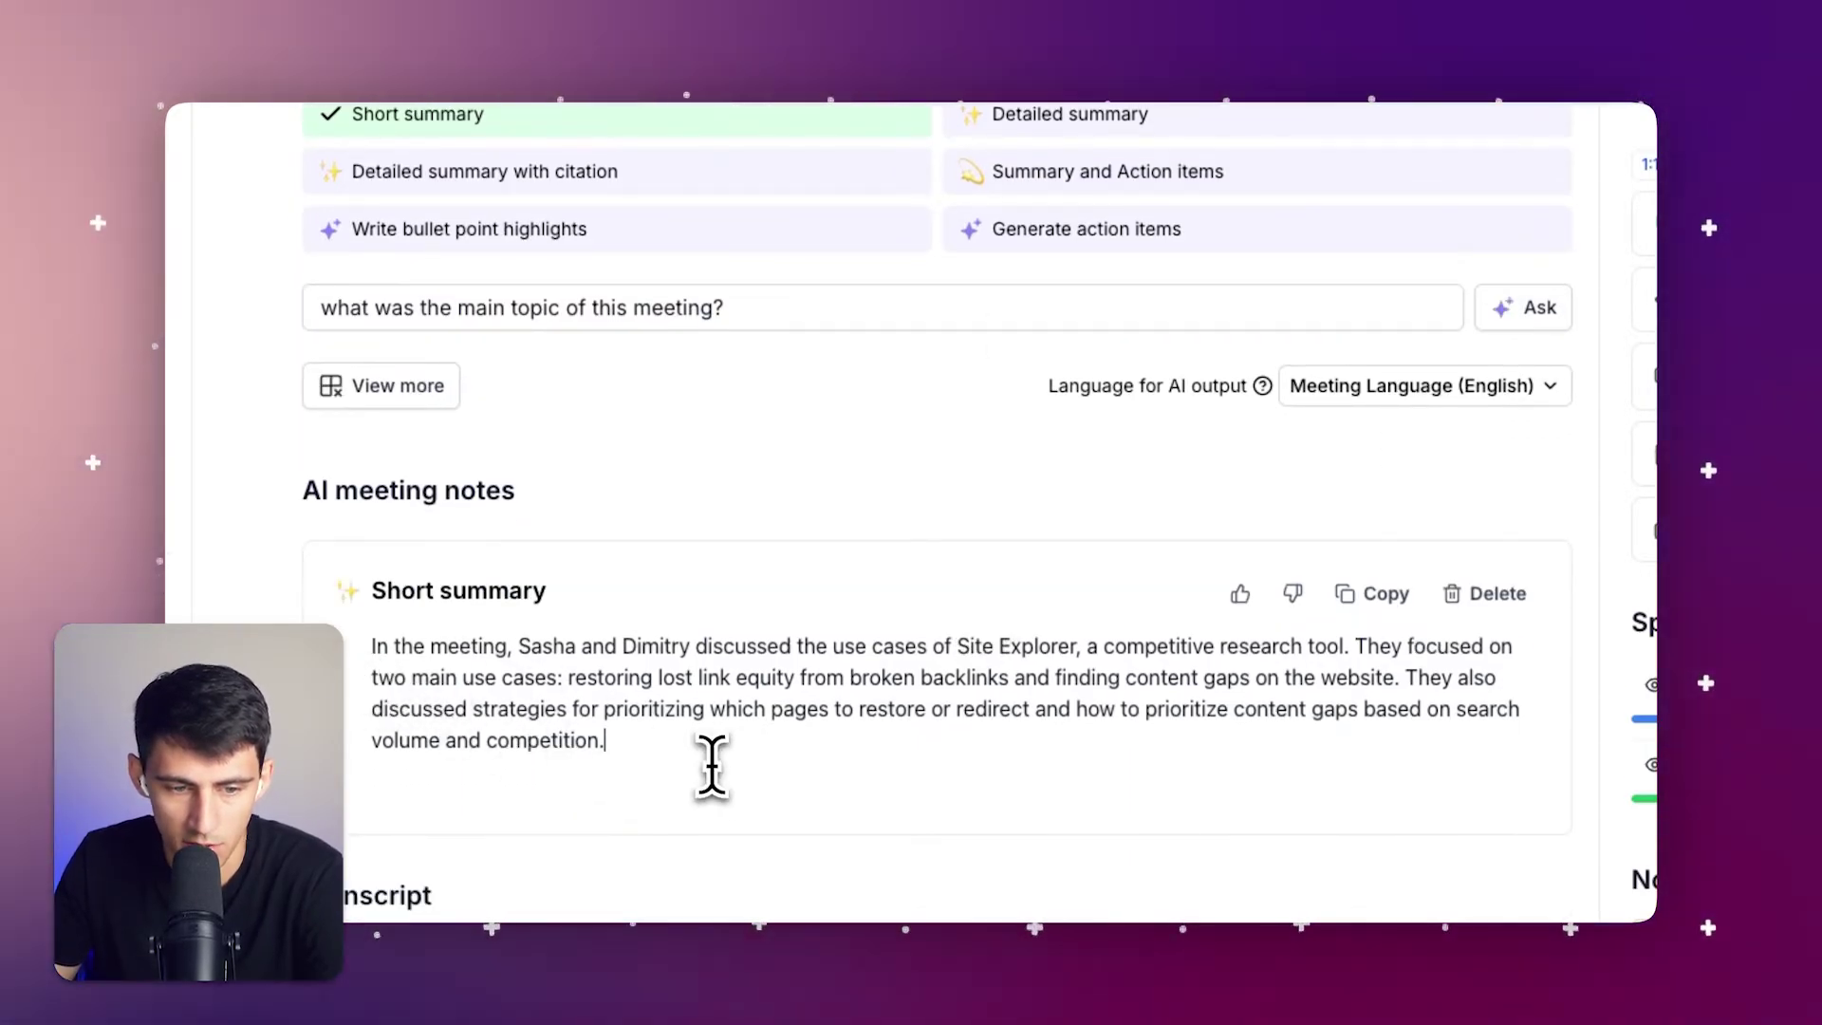
left_click_drag(712, 764, 383, 638)
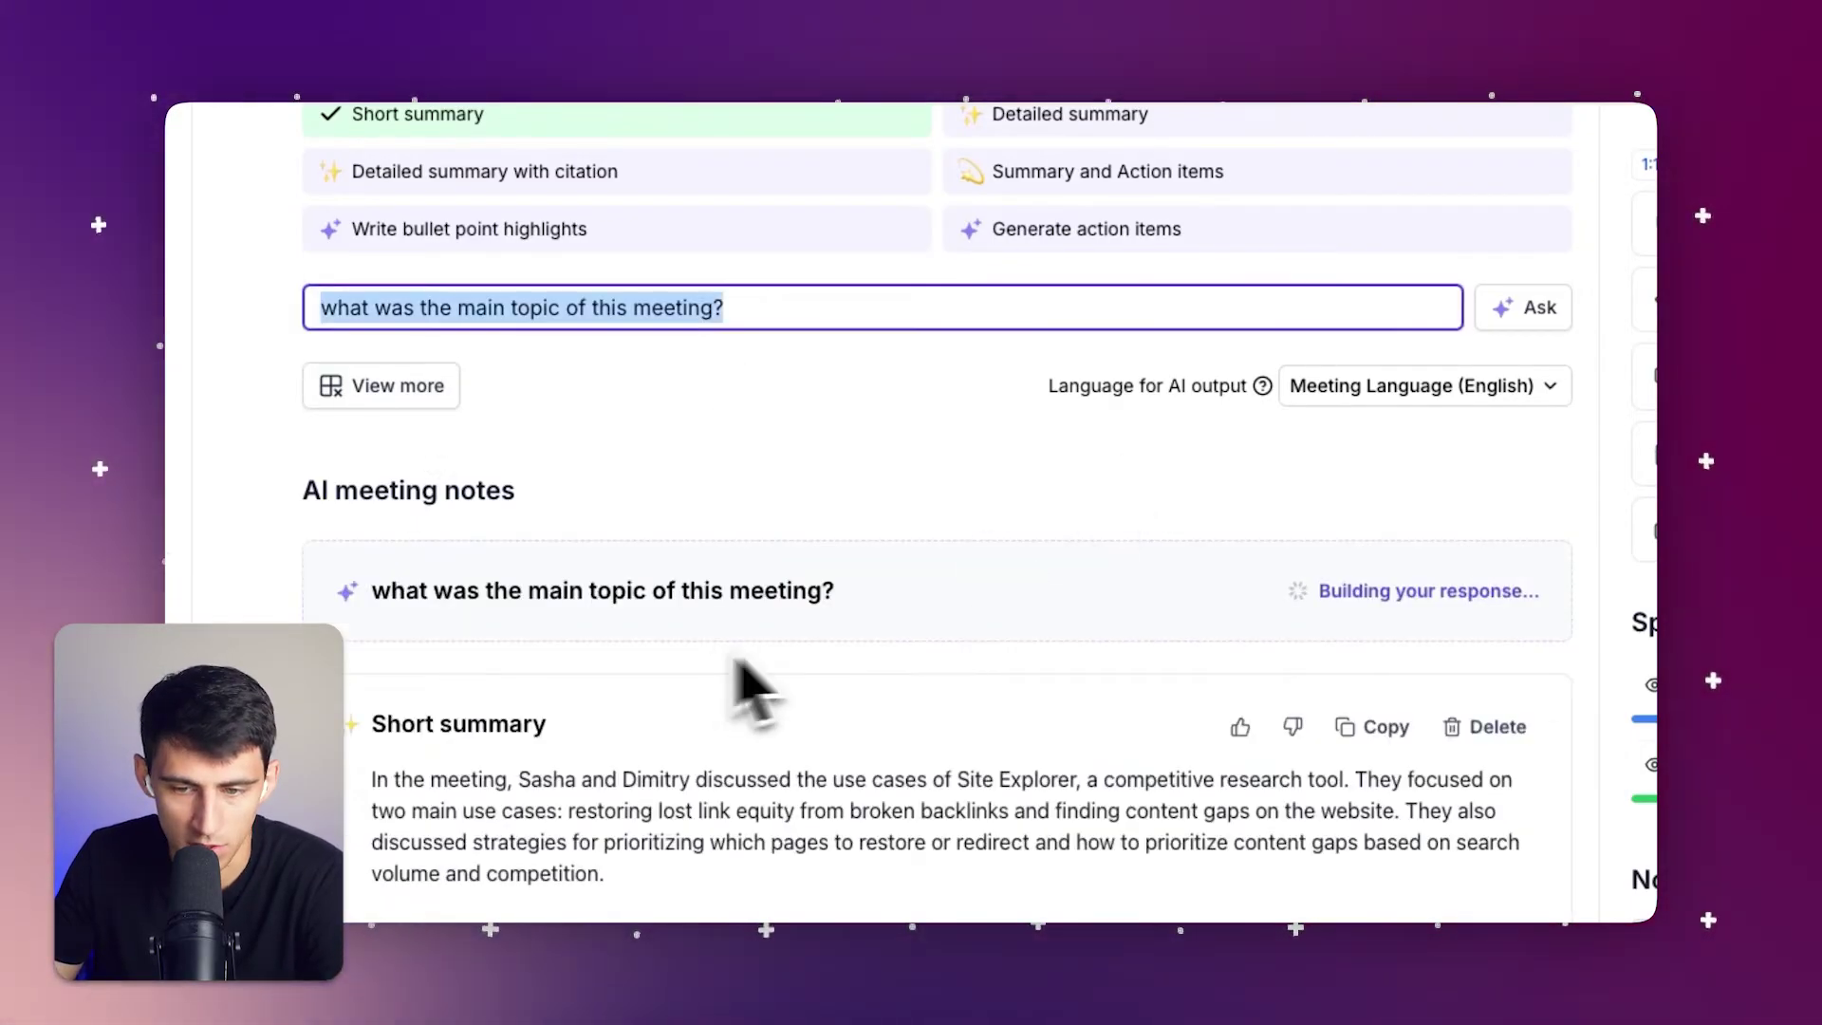
scroll(631, 551, "down", 2)
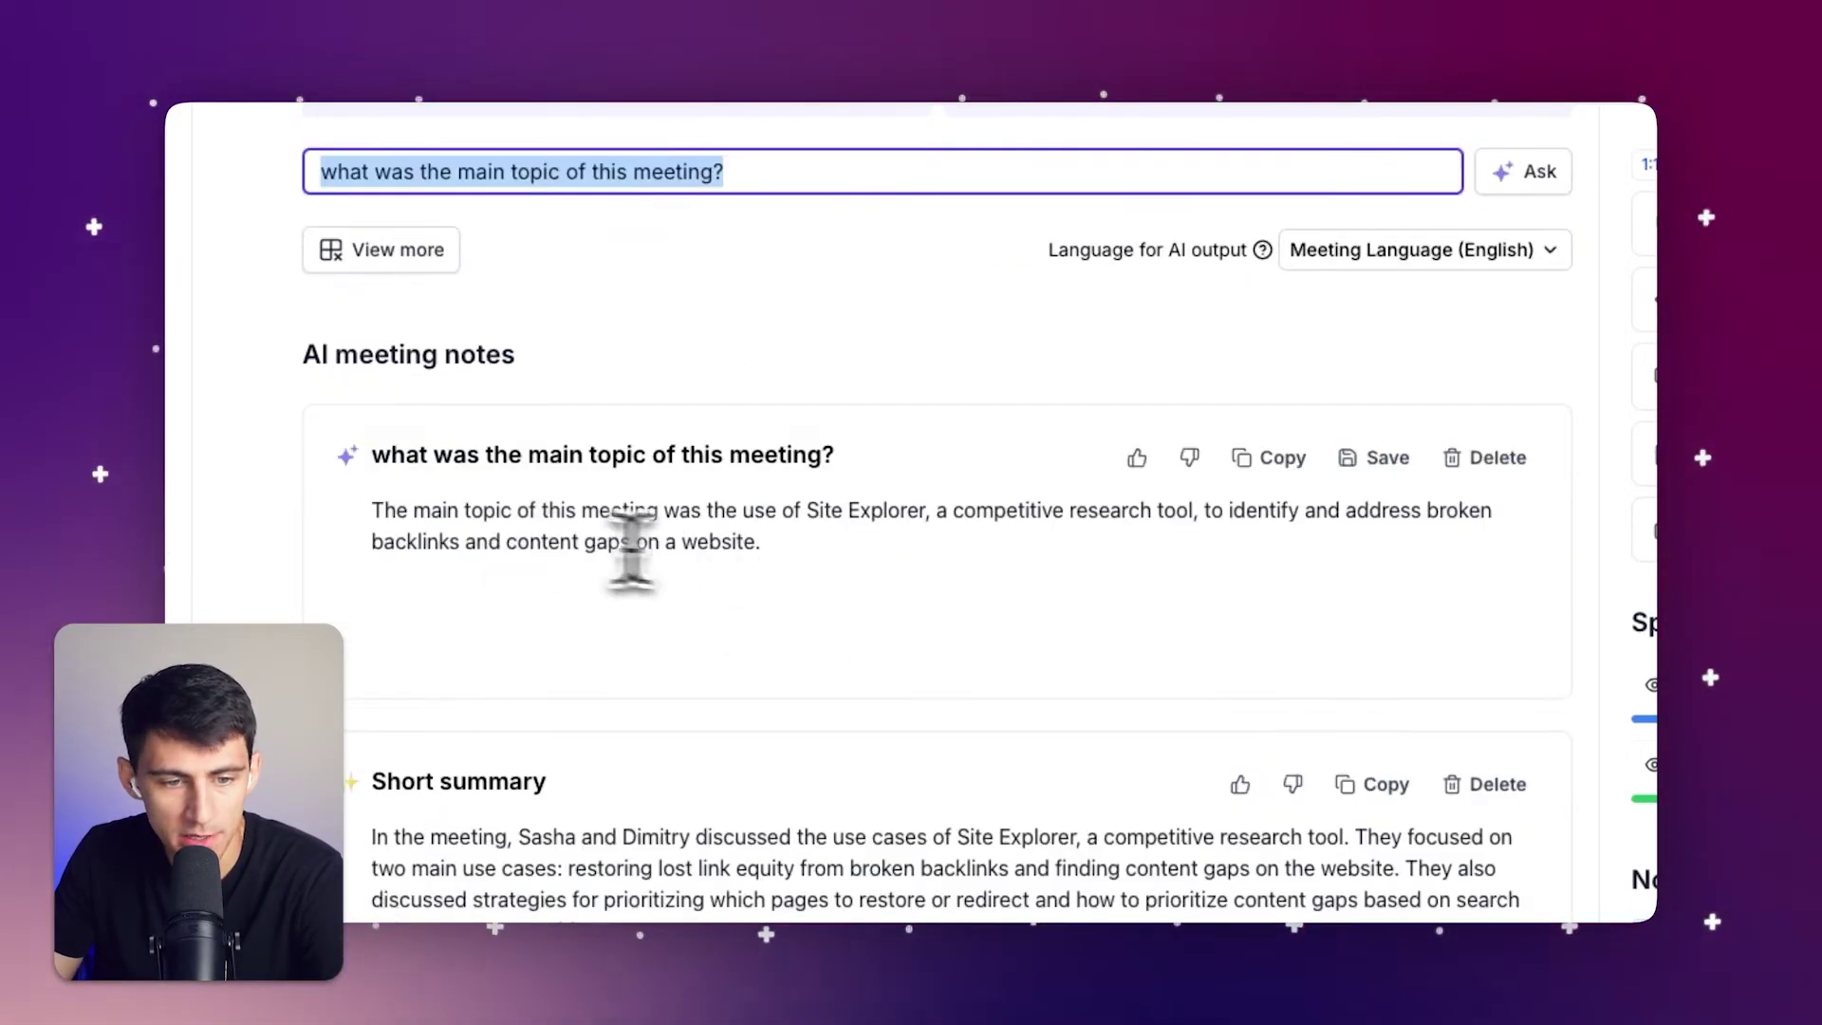
left_click_drag(765, 513, 935, 598)
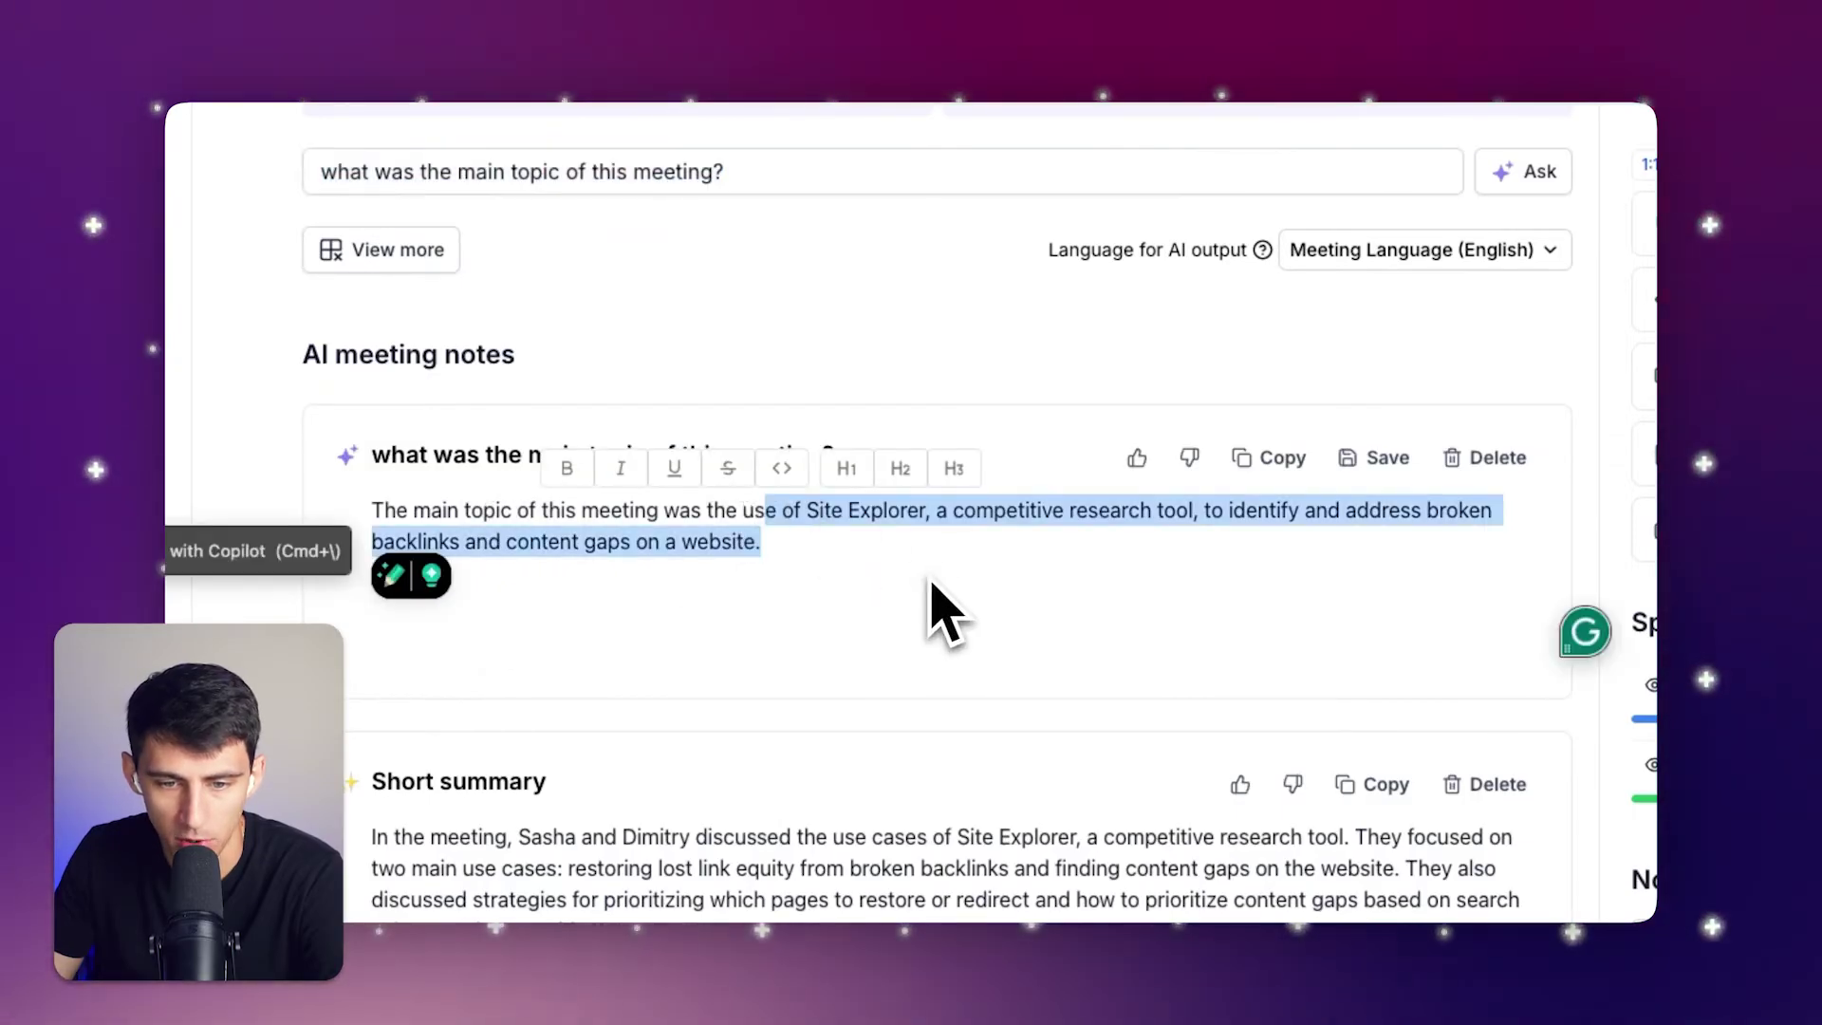
left_click(970, 559)
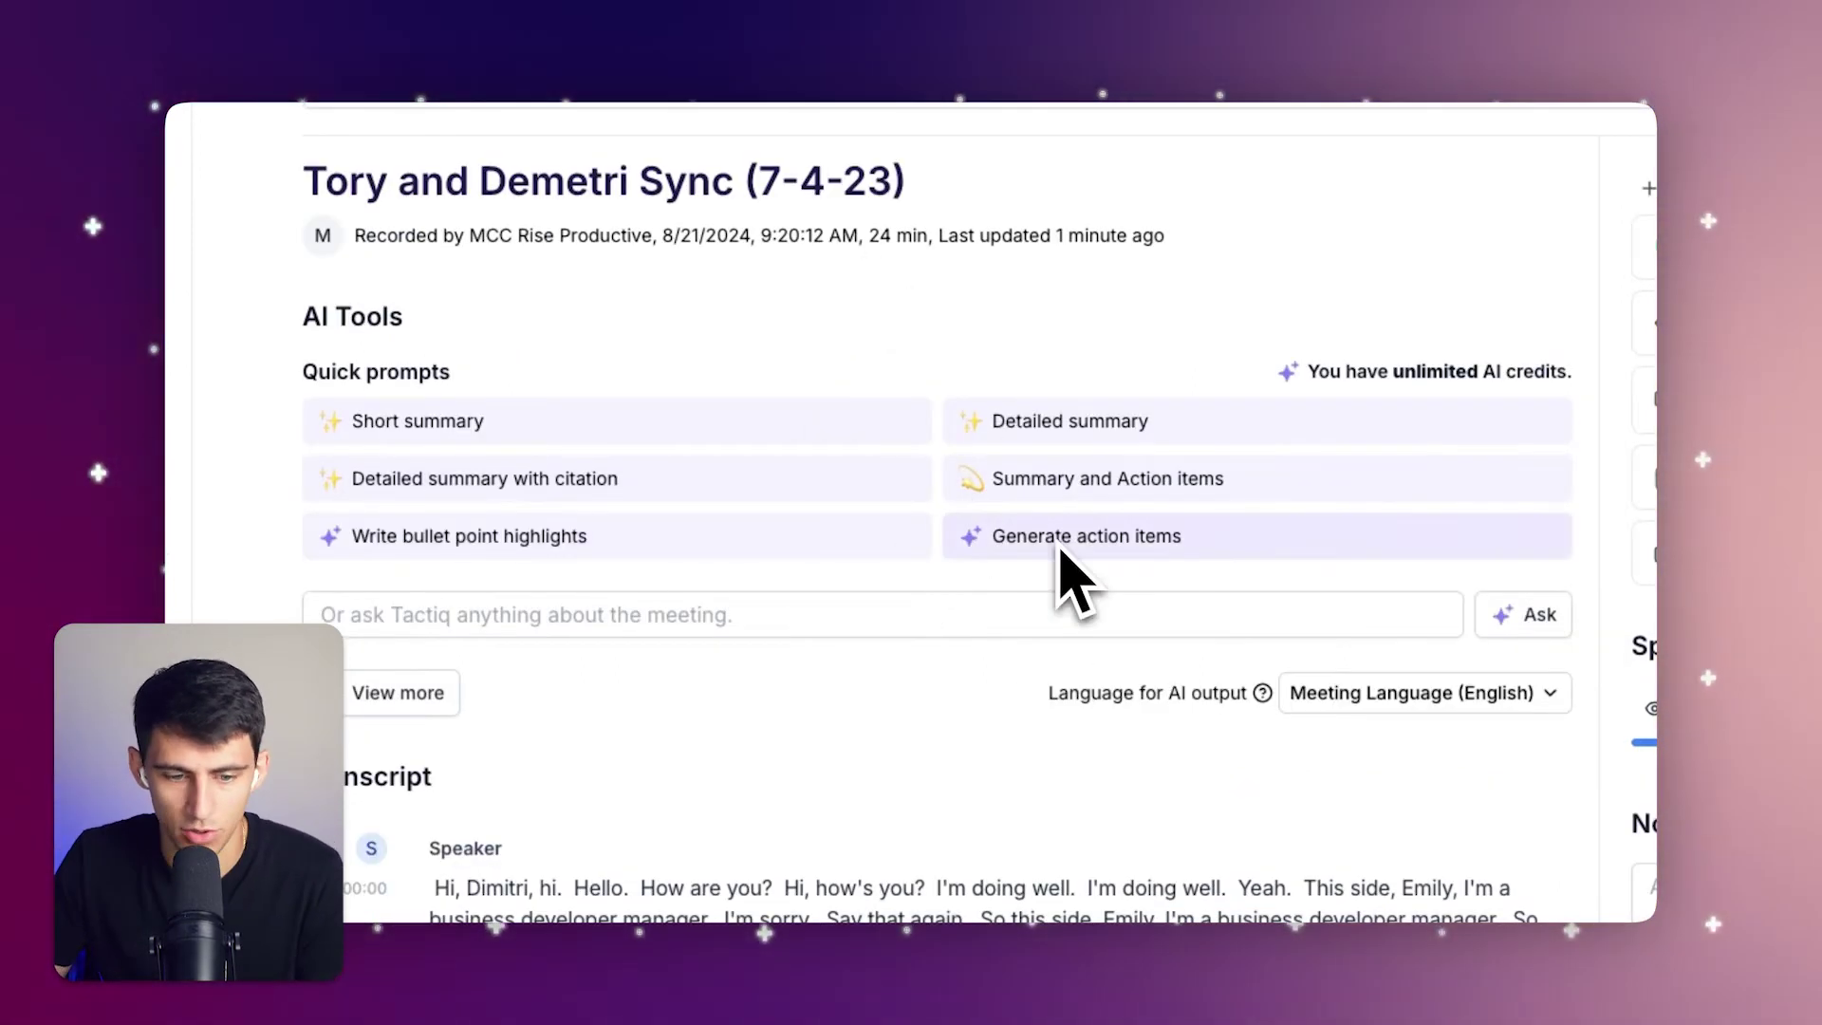
Request a Detailed summary of the 7-4-23 sync meeting and bring up the custom recording link form
scroll(1155, 753, "down", 15)
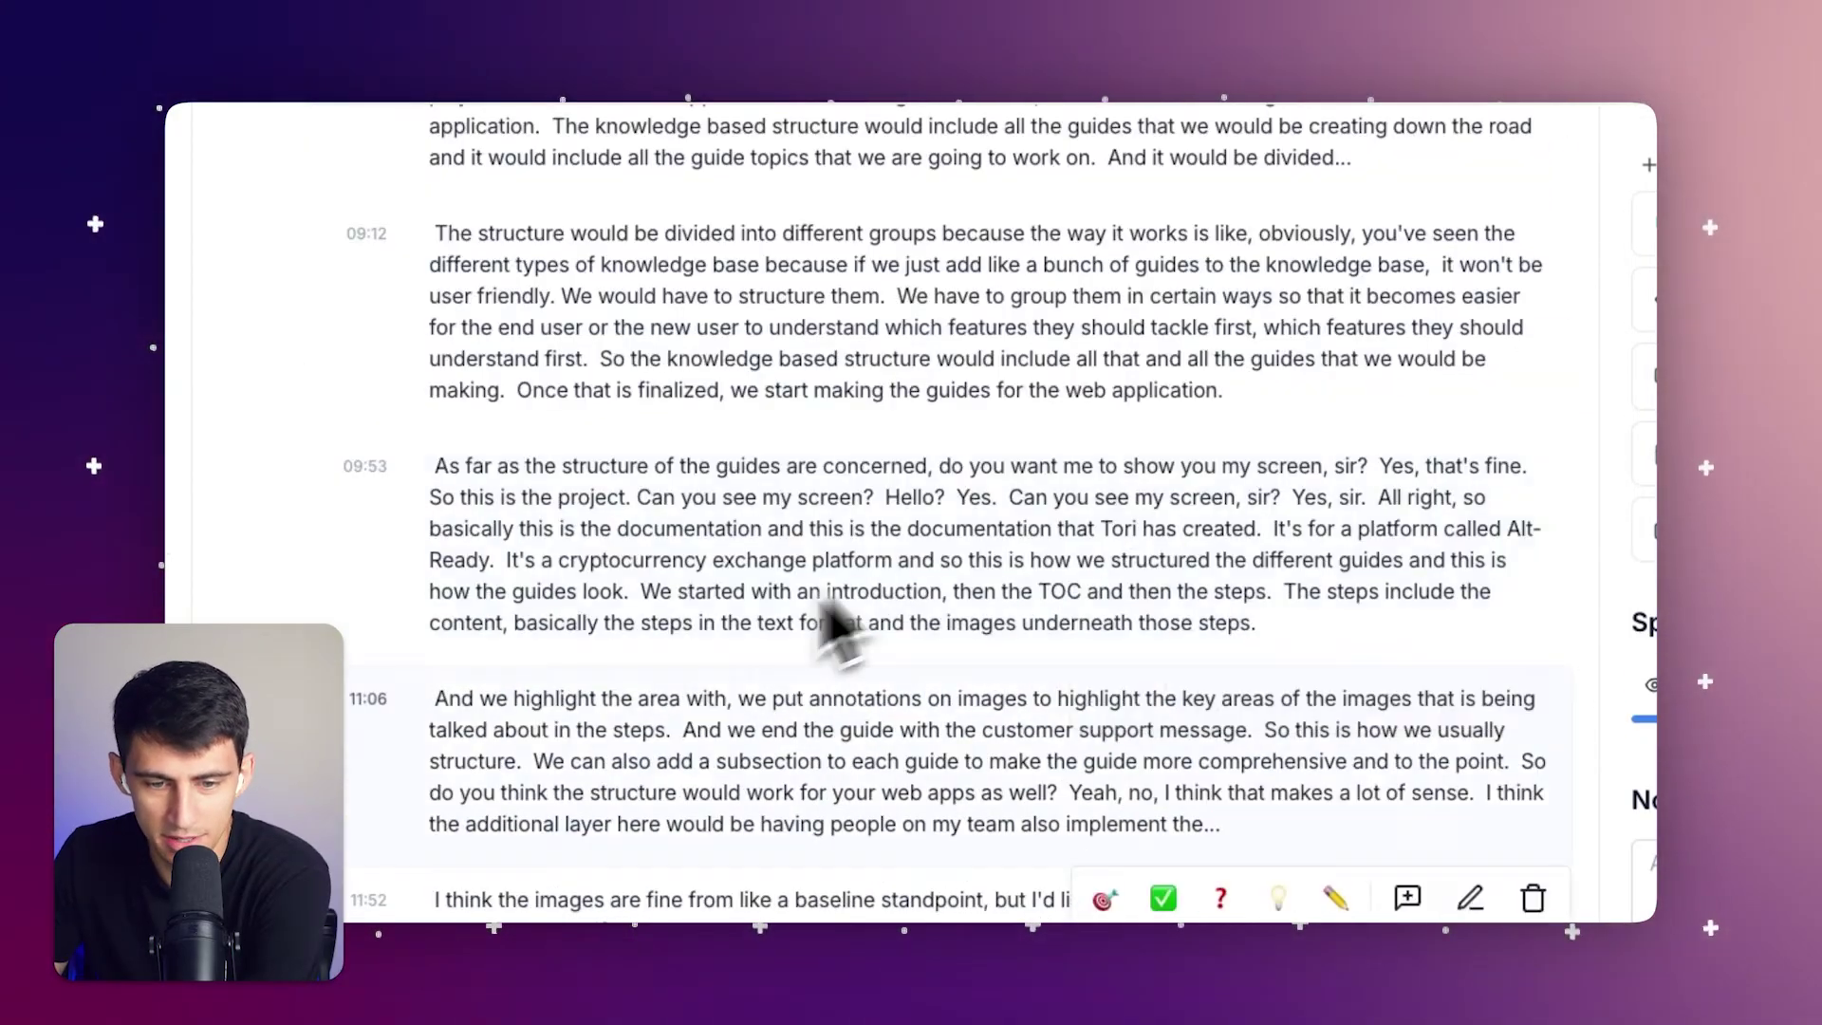
scroll(834, 617, "down", 10)
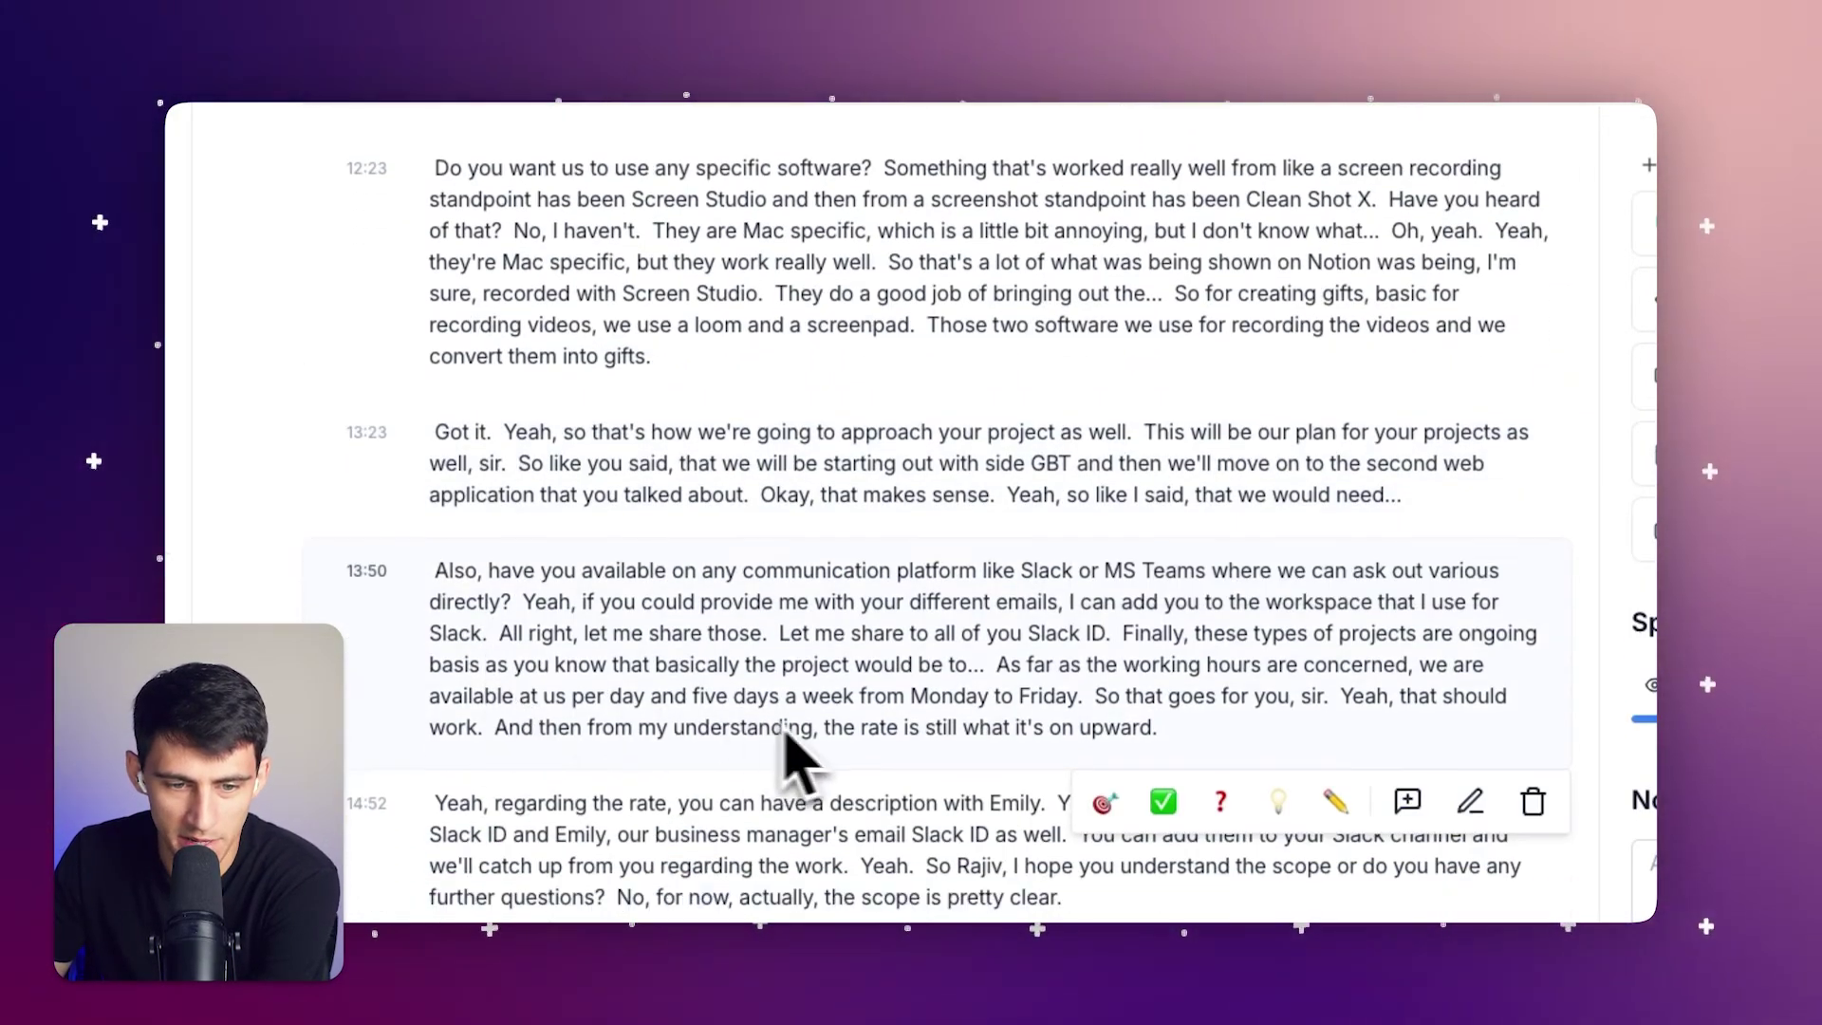
scroll(796, 754, "down", 5)
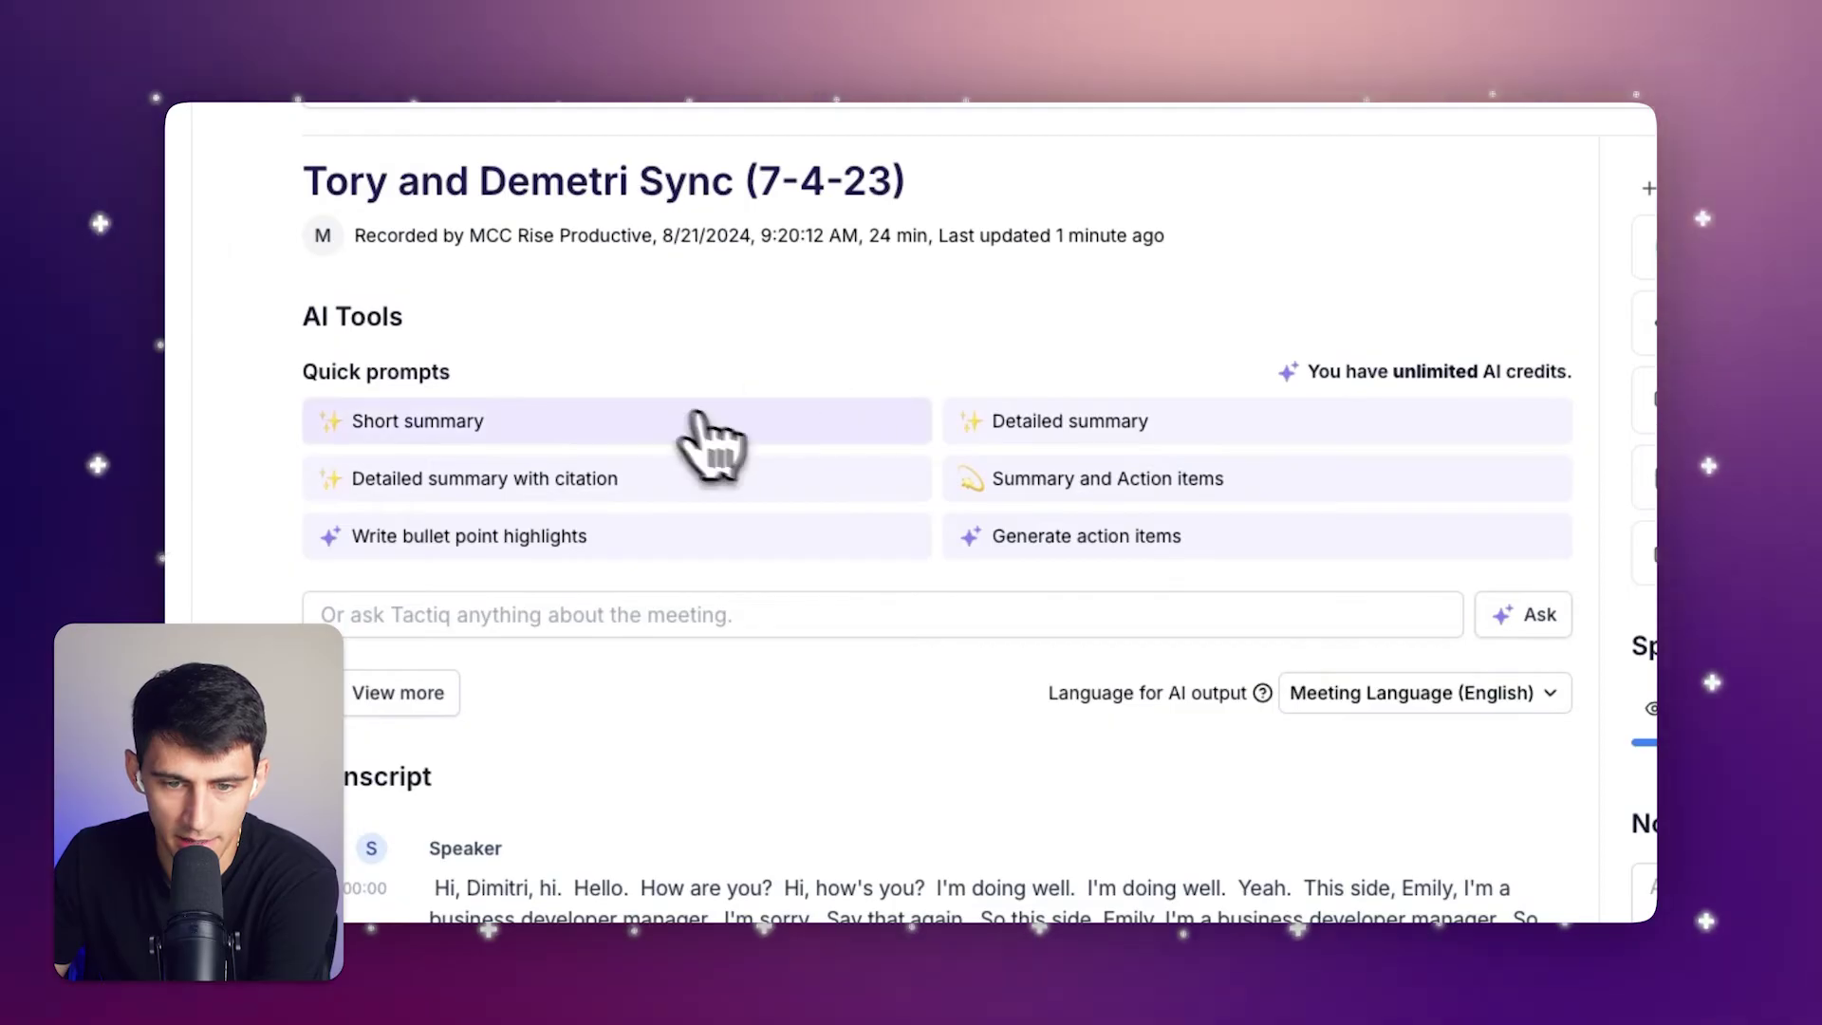
left_click(1131, 438)
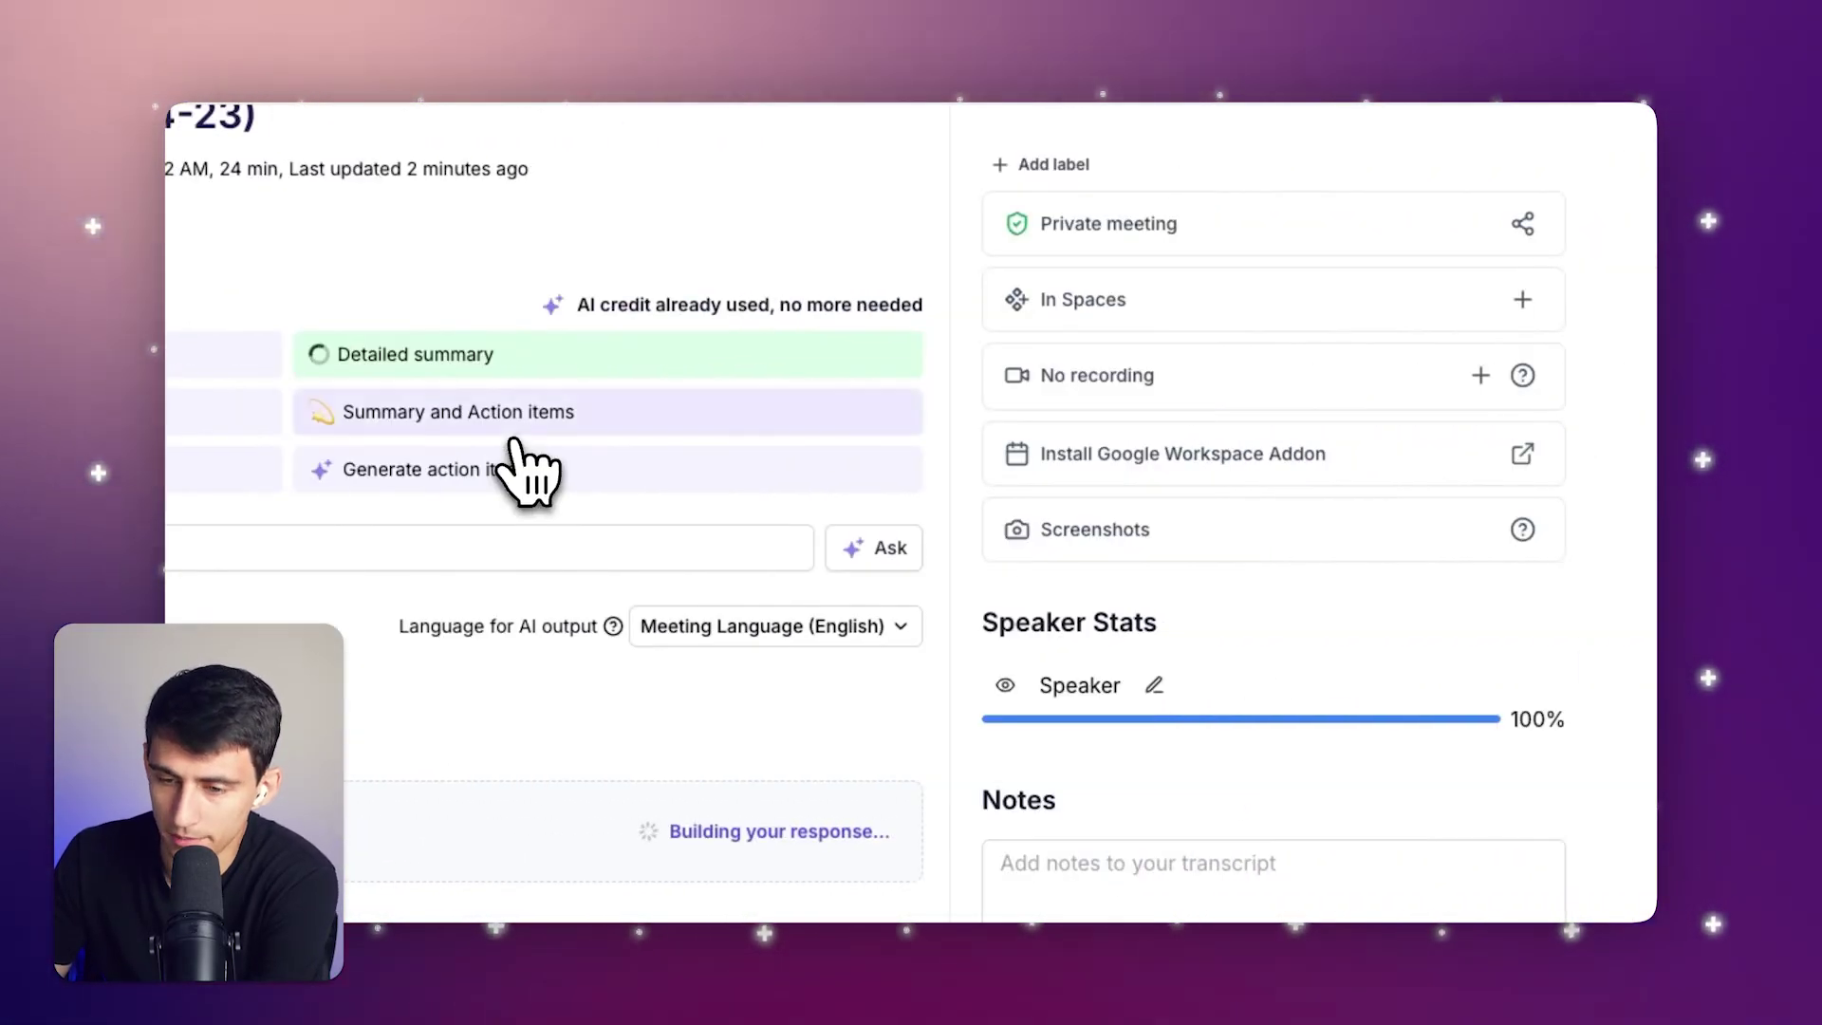
left_click(1483, 375)
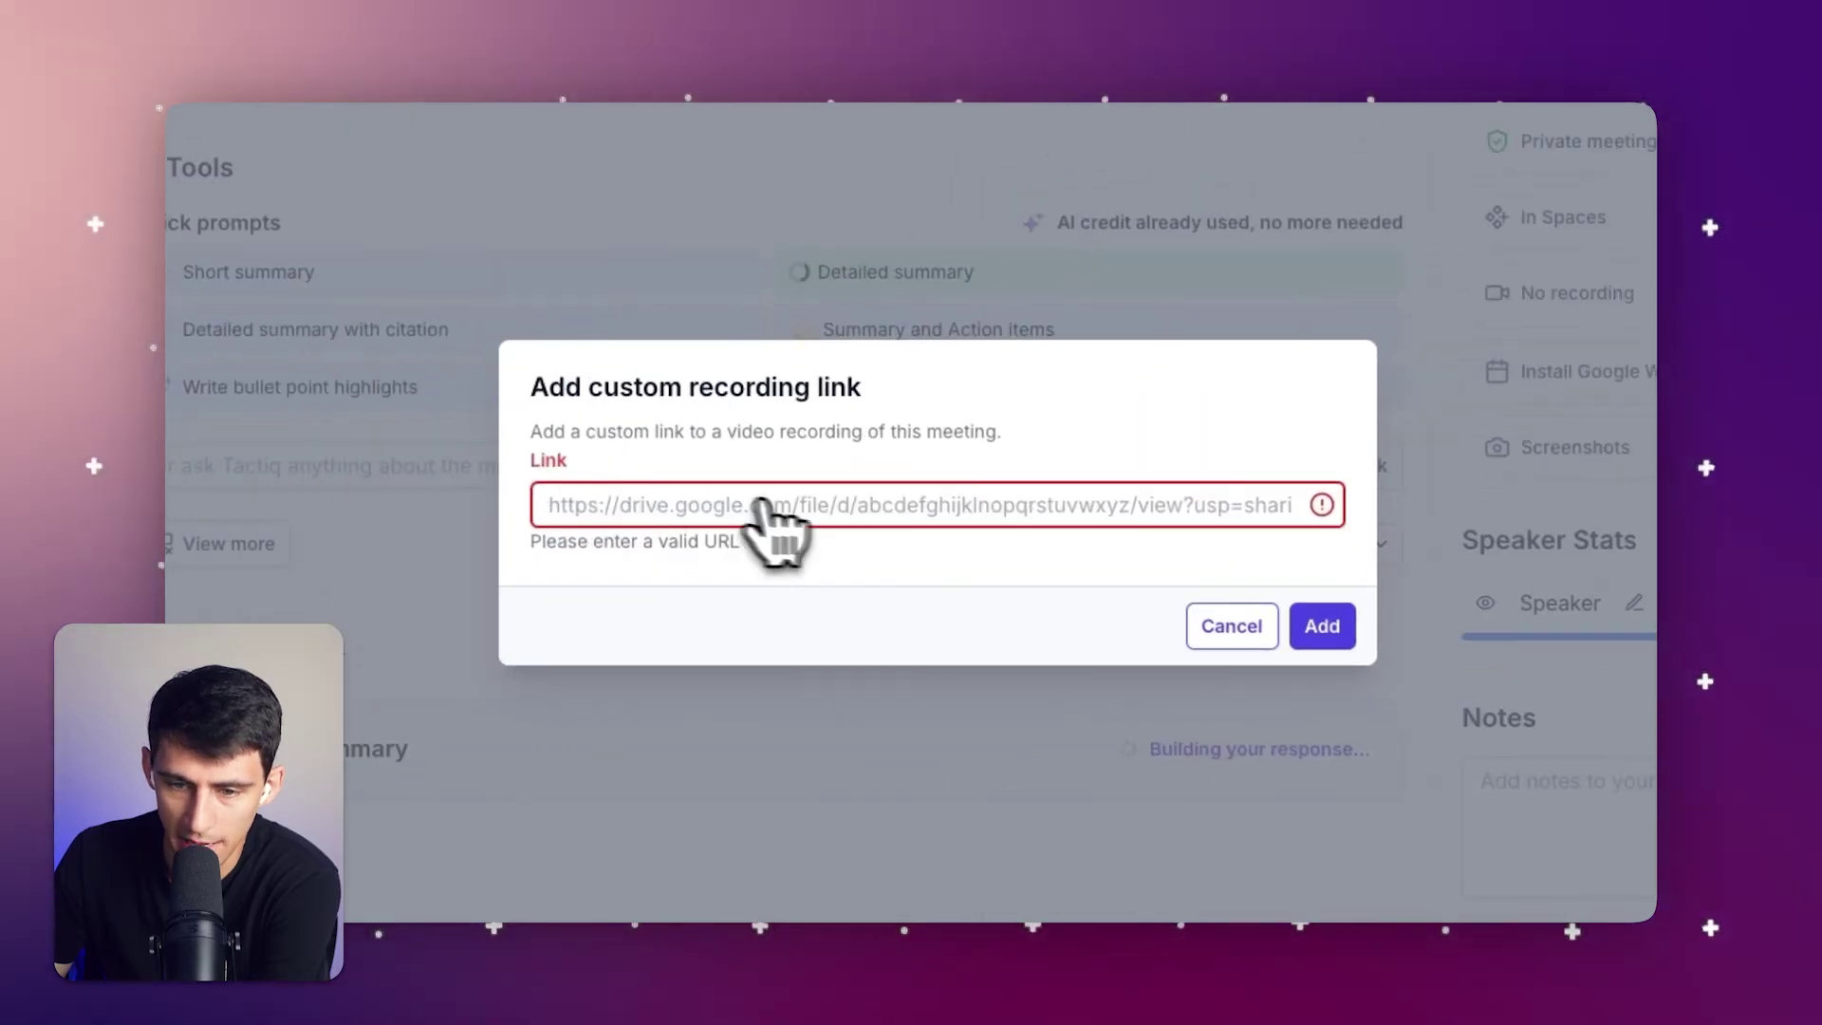
Cancel the recording link form and review the summary's participants, discussion points and action items
left_click(1200, 638)
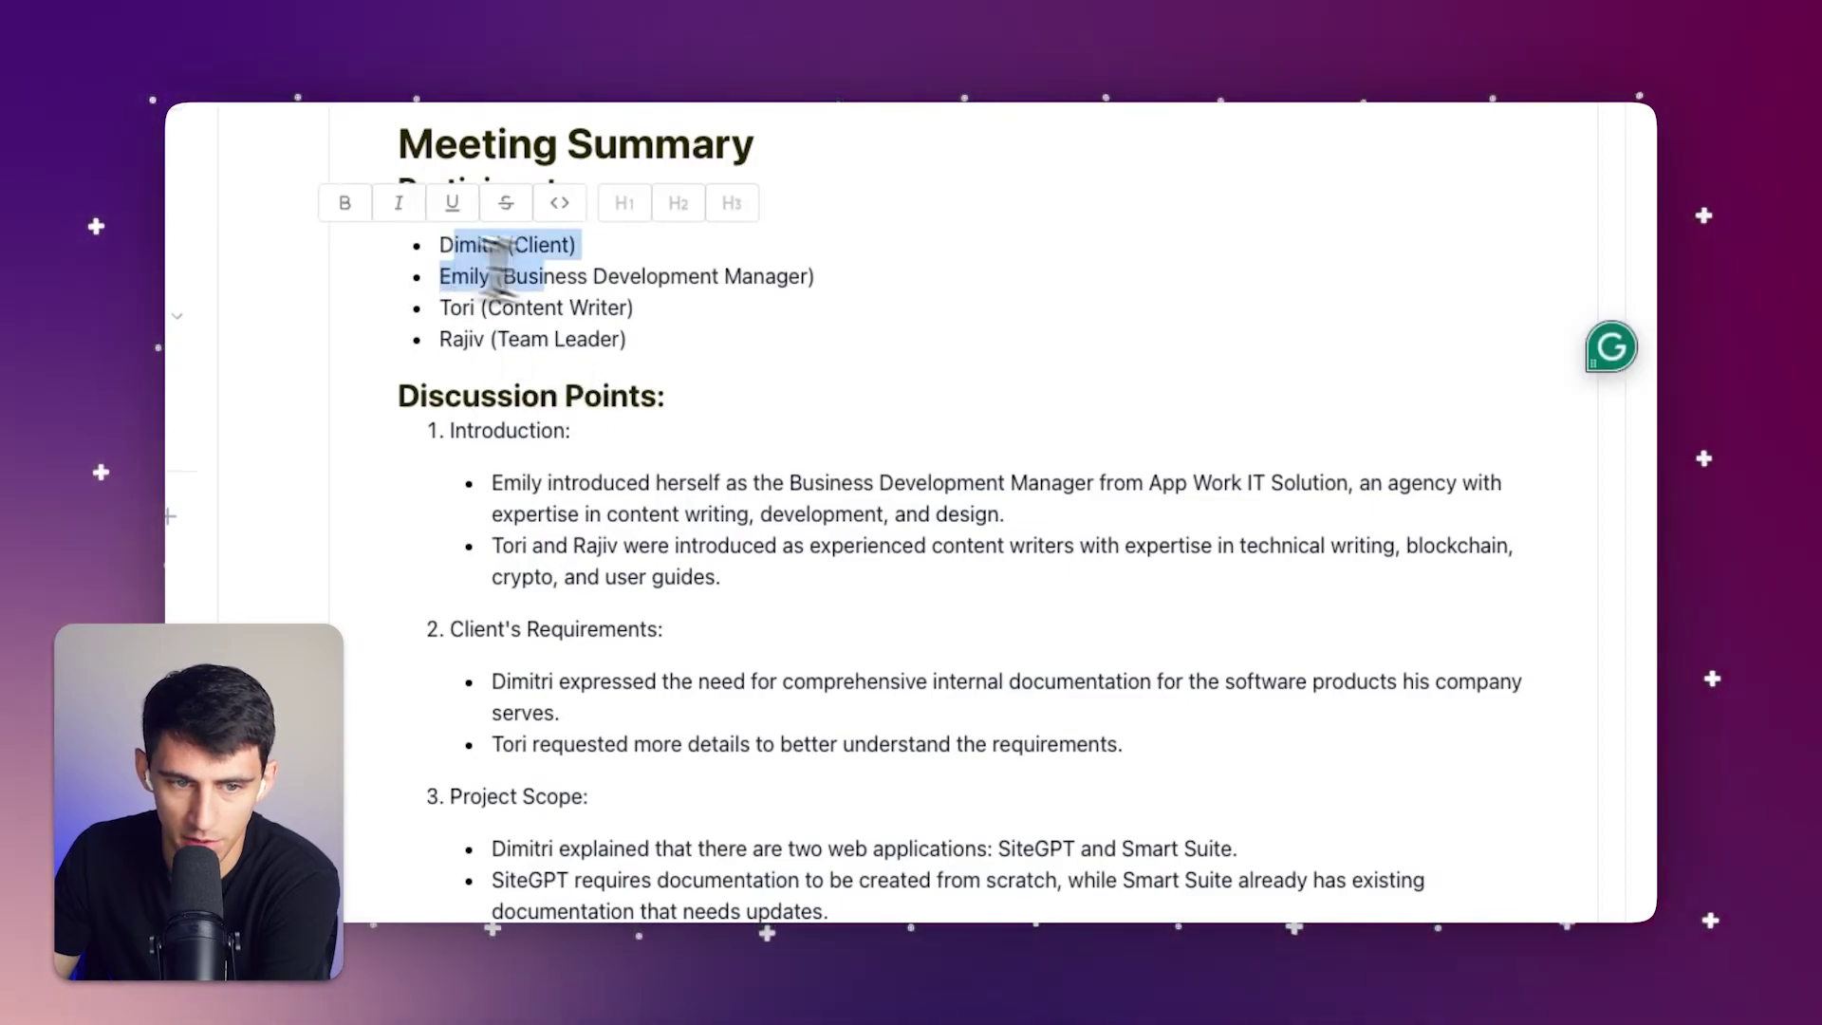
left_click(696, 328)
scroll(897, 503, "down", 2)
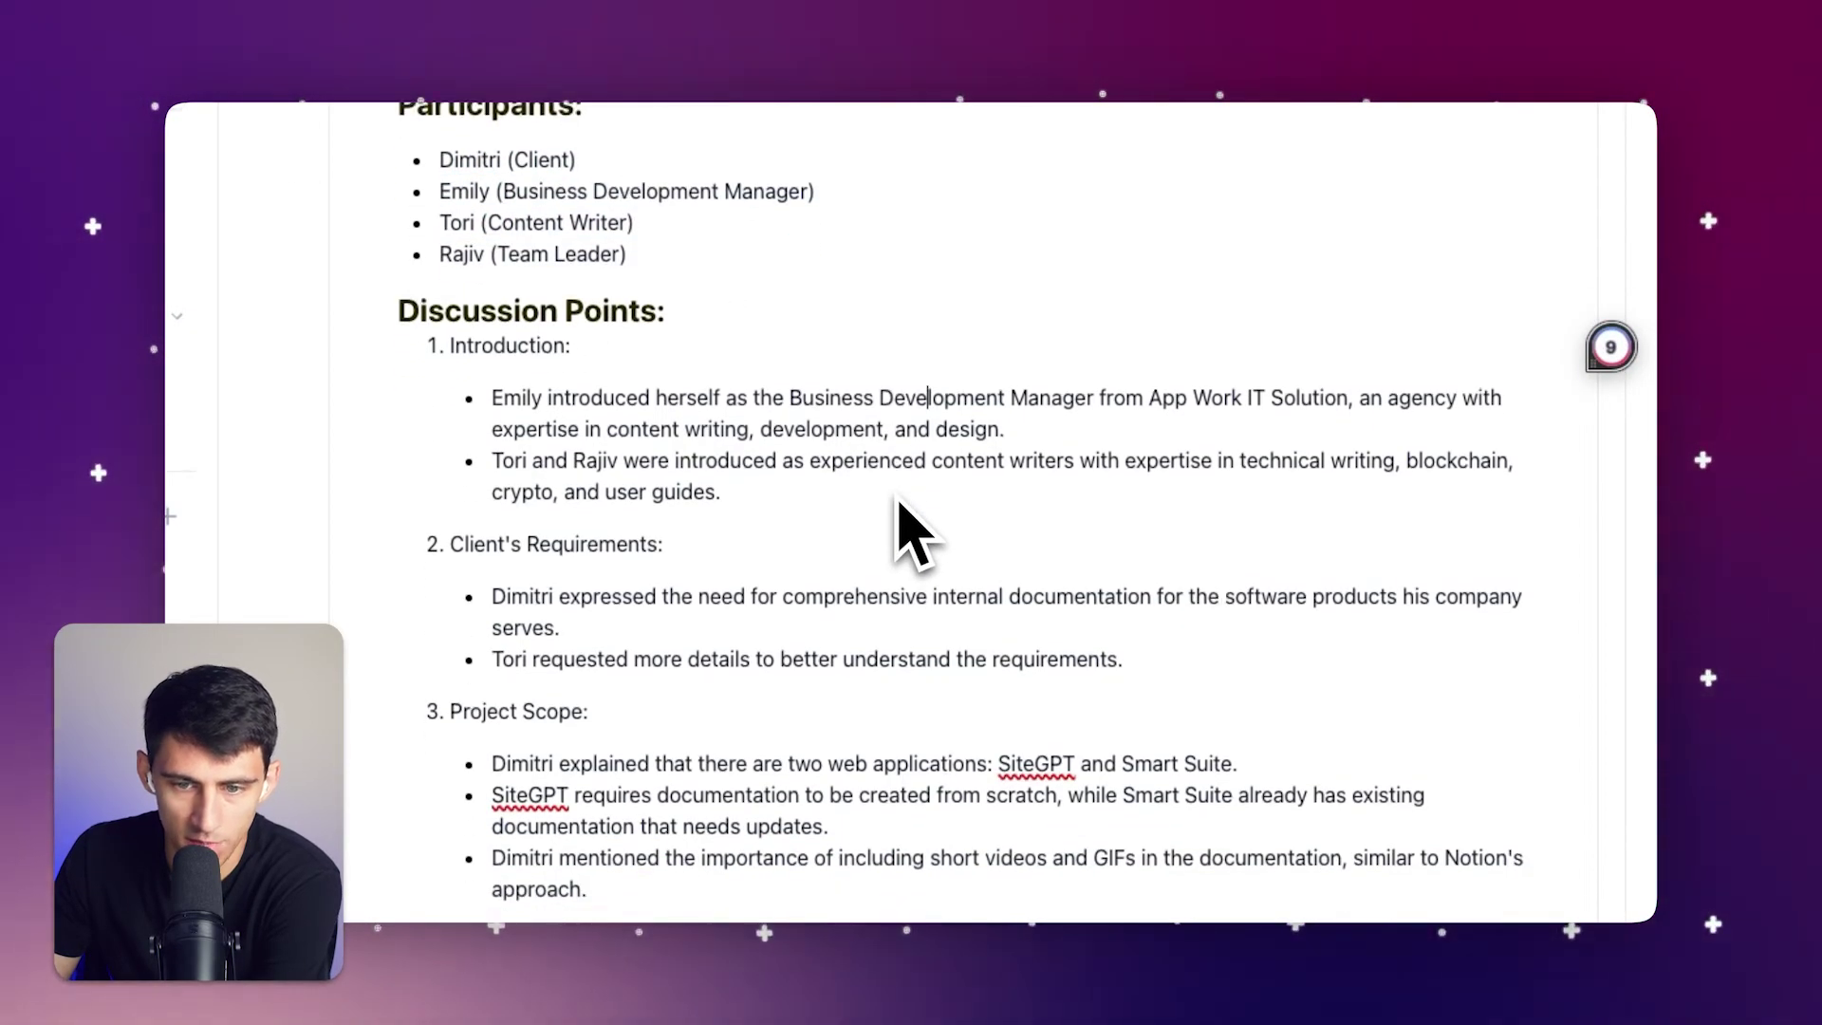
scroll(897, 503, "down", 4)
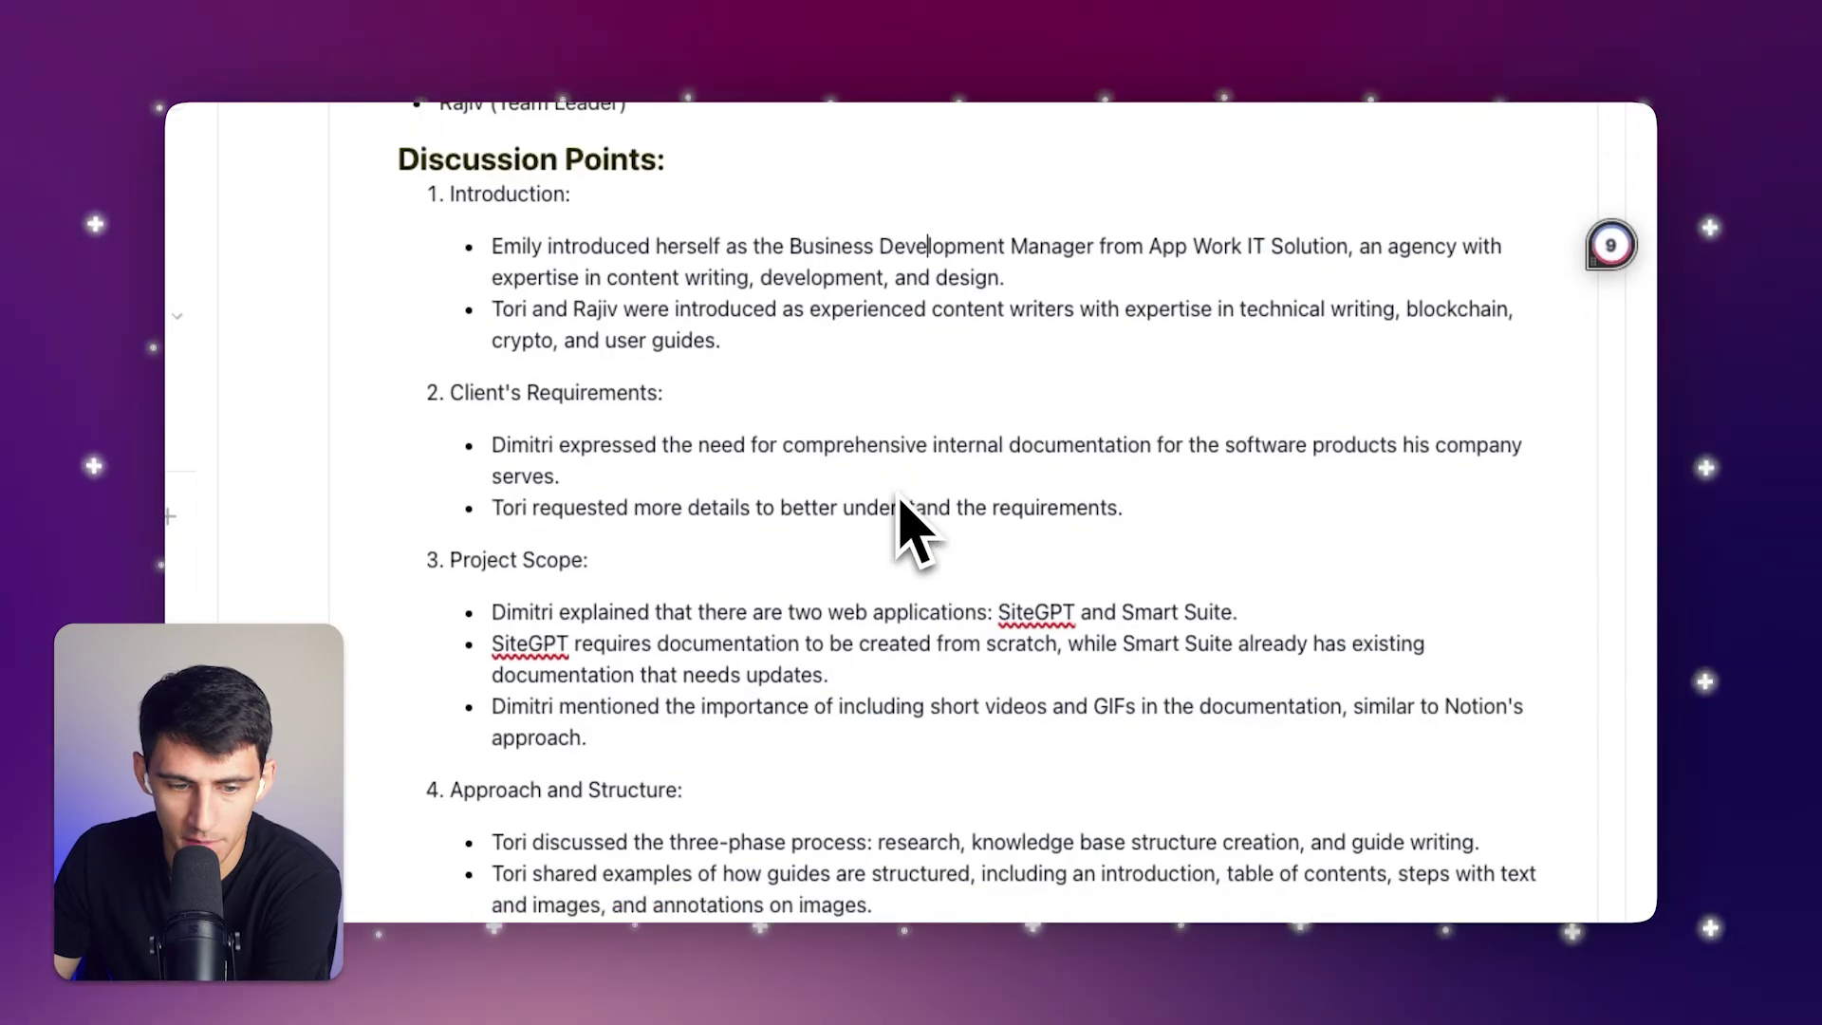
scroll(901, 513, "down", 15)
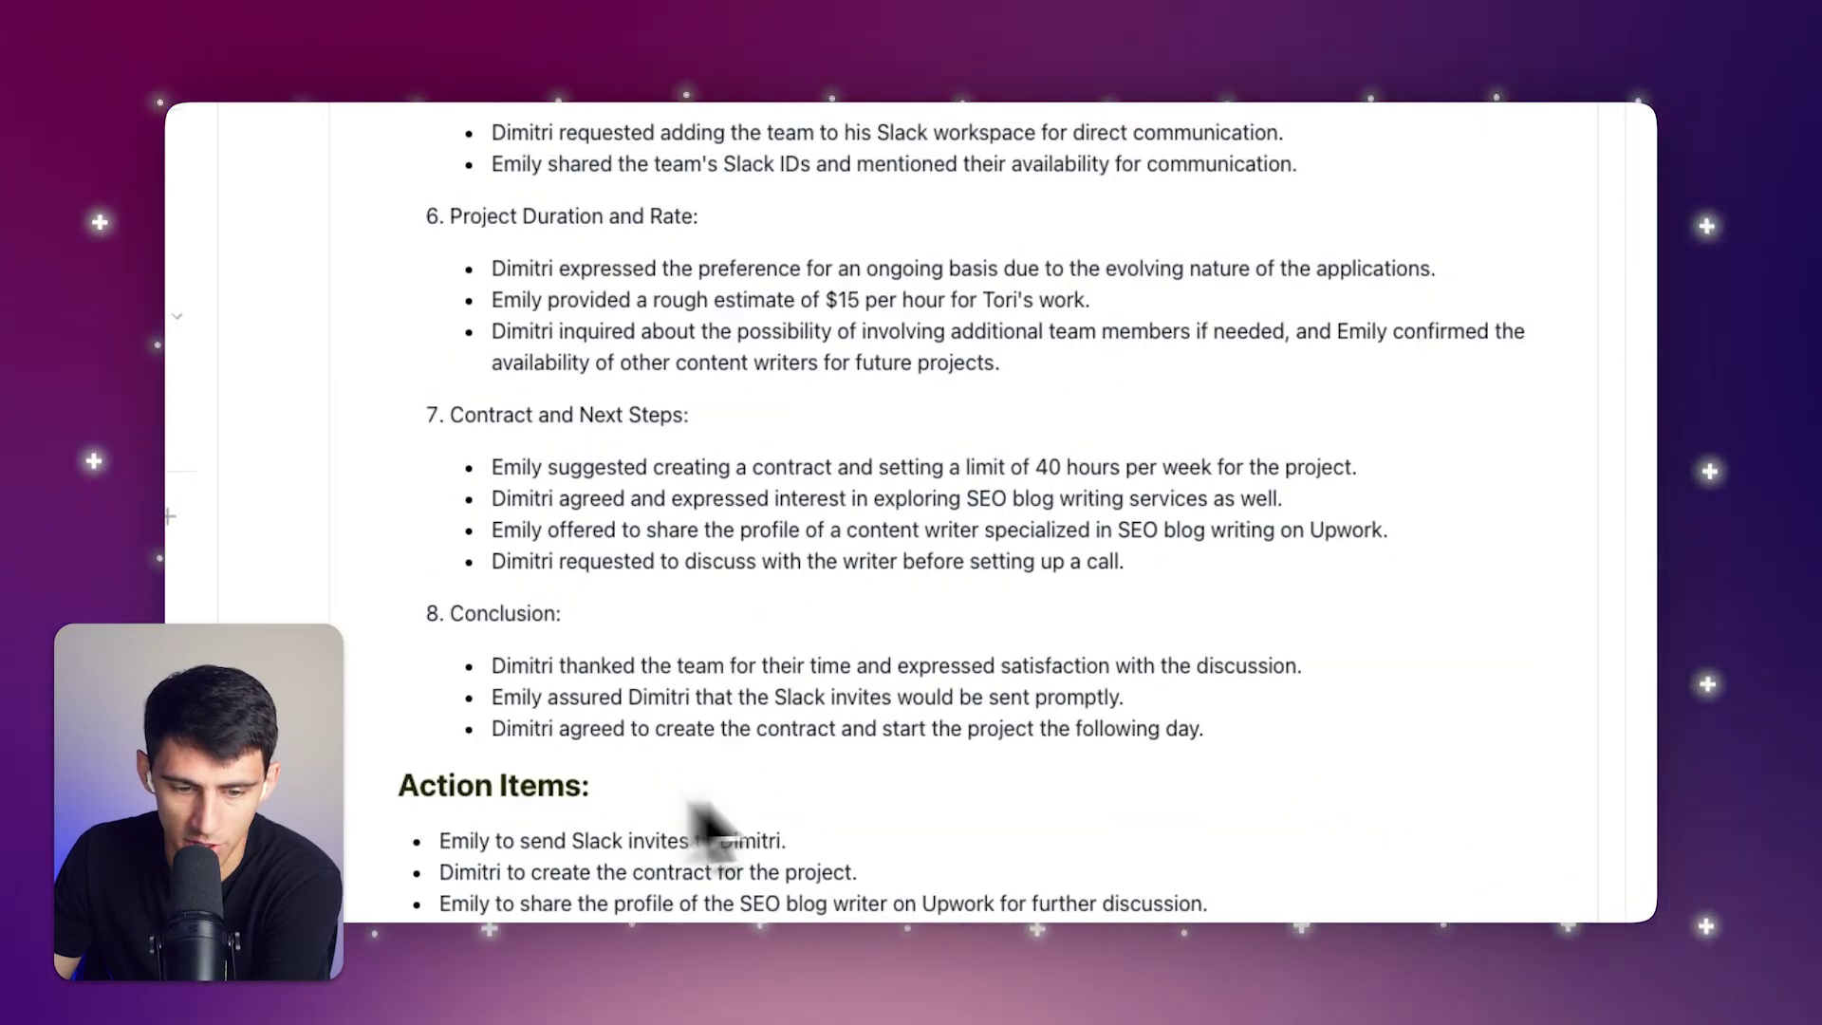
scroll(849, 821, "down", 6)
scroll(977, 745, "up", 20)
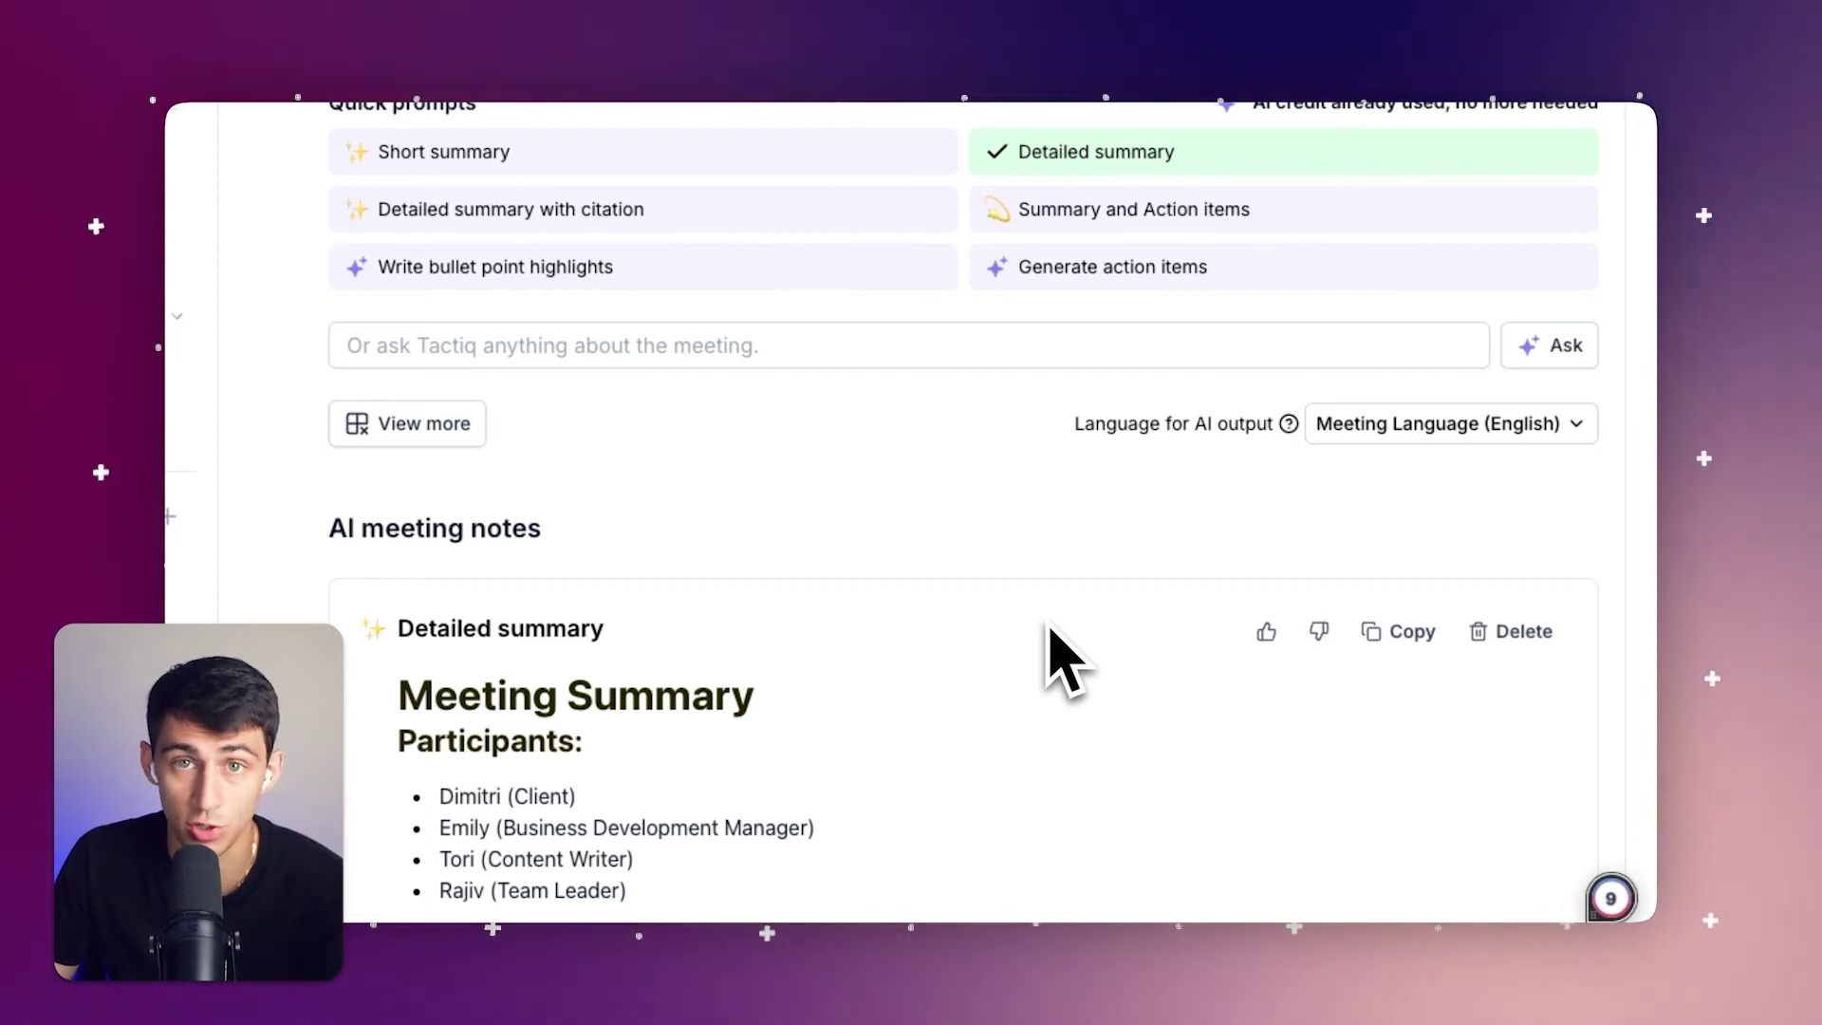
Share the meeting details, notes and transcript as a new Google Drive document
left_click(1405, 137)
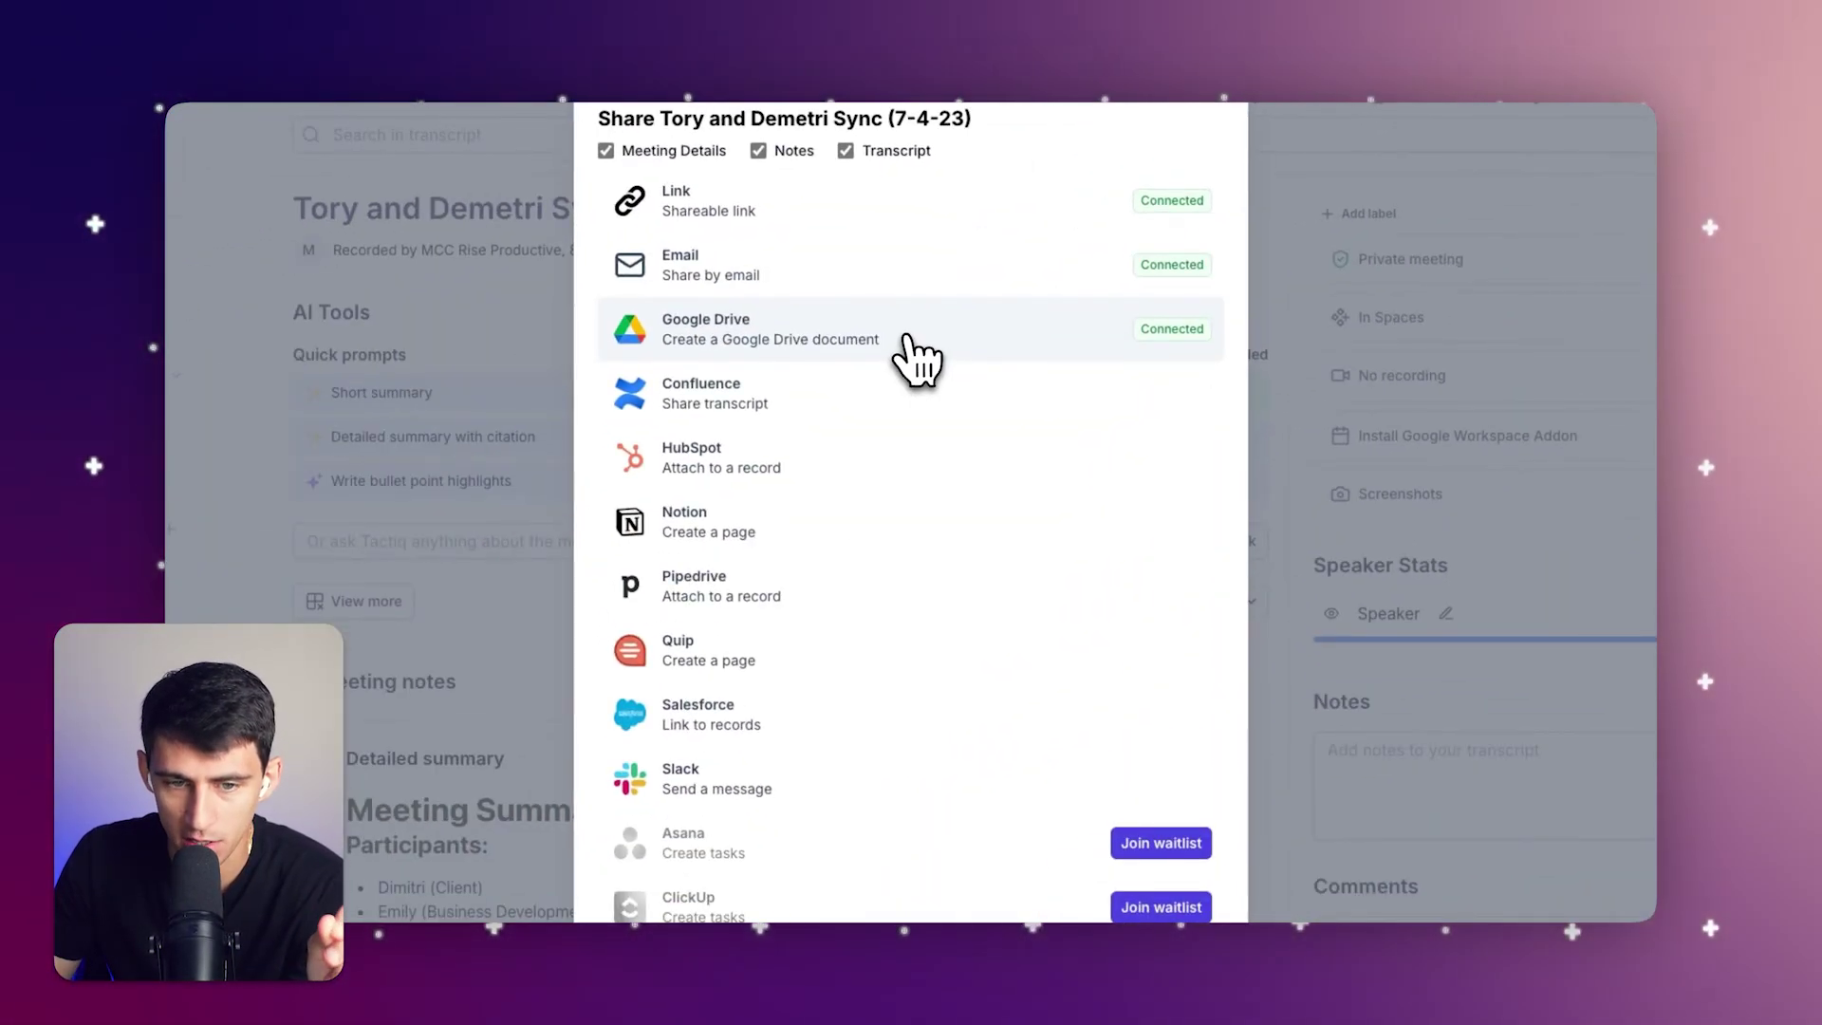
left_click(916, 361)
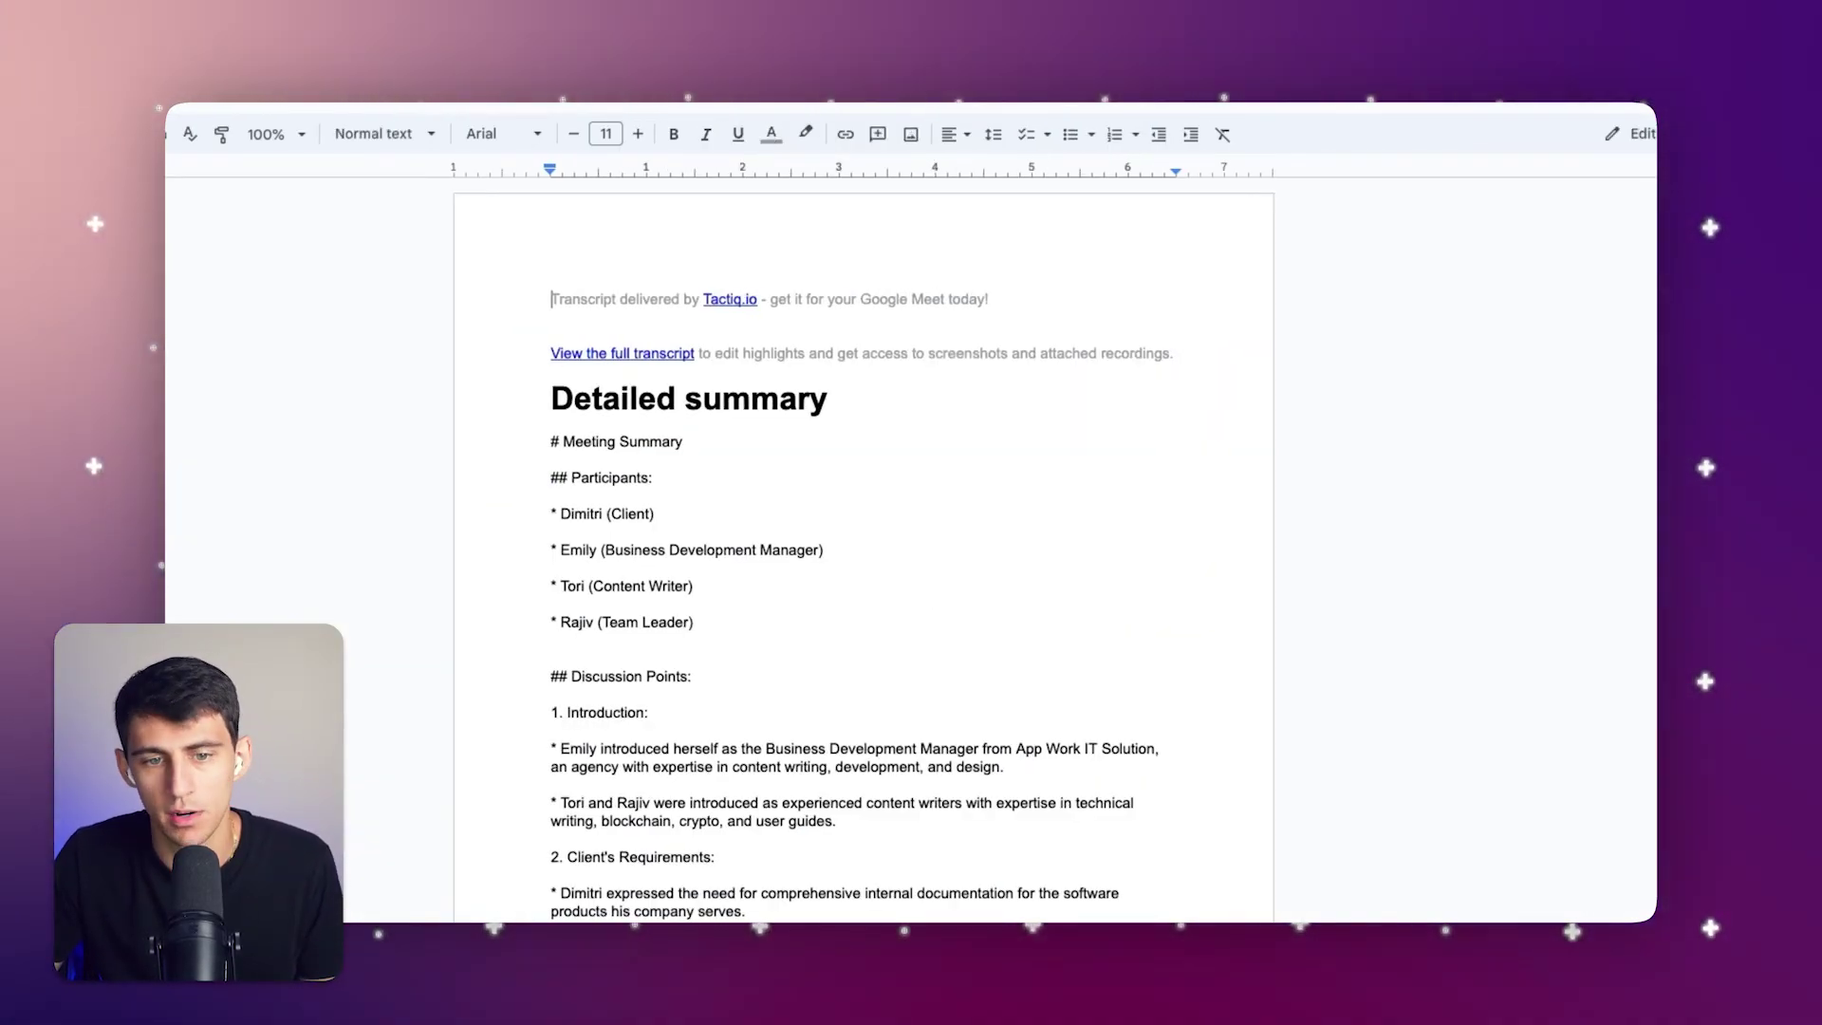
scroll(794, 465, "down", 20)
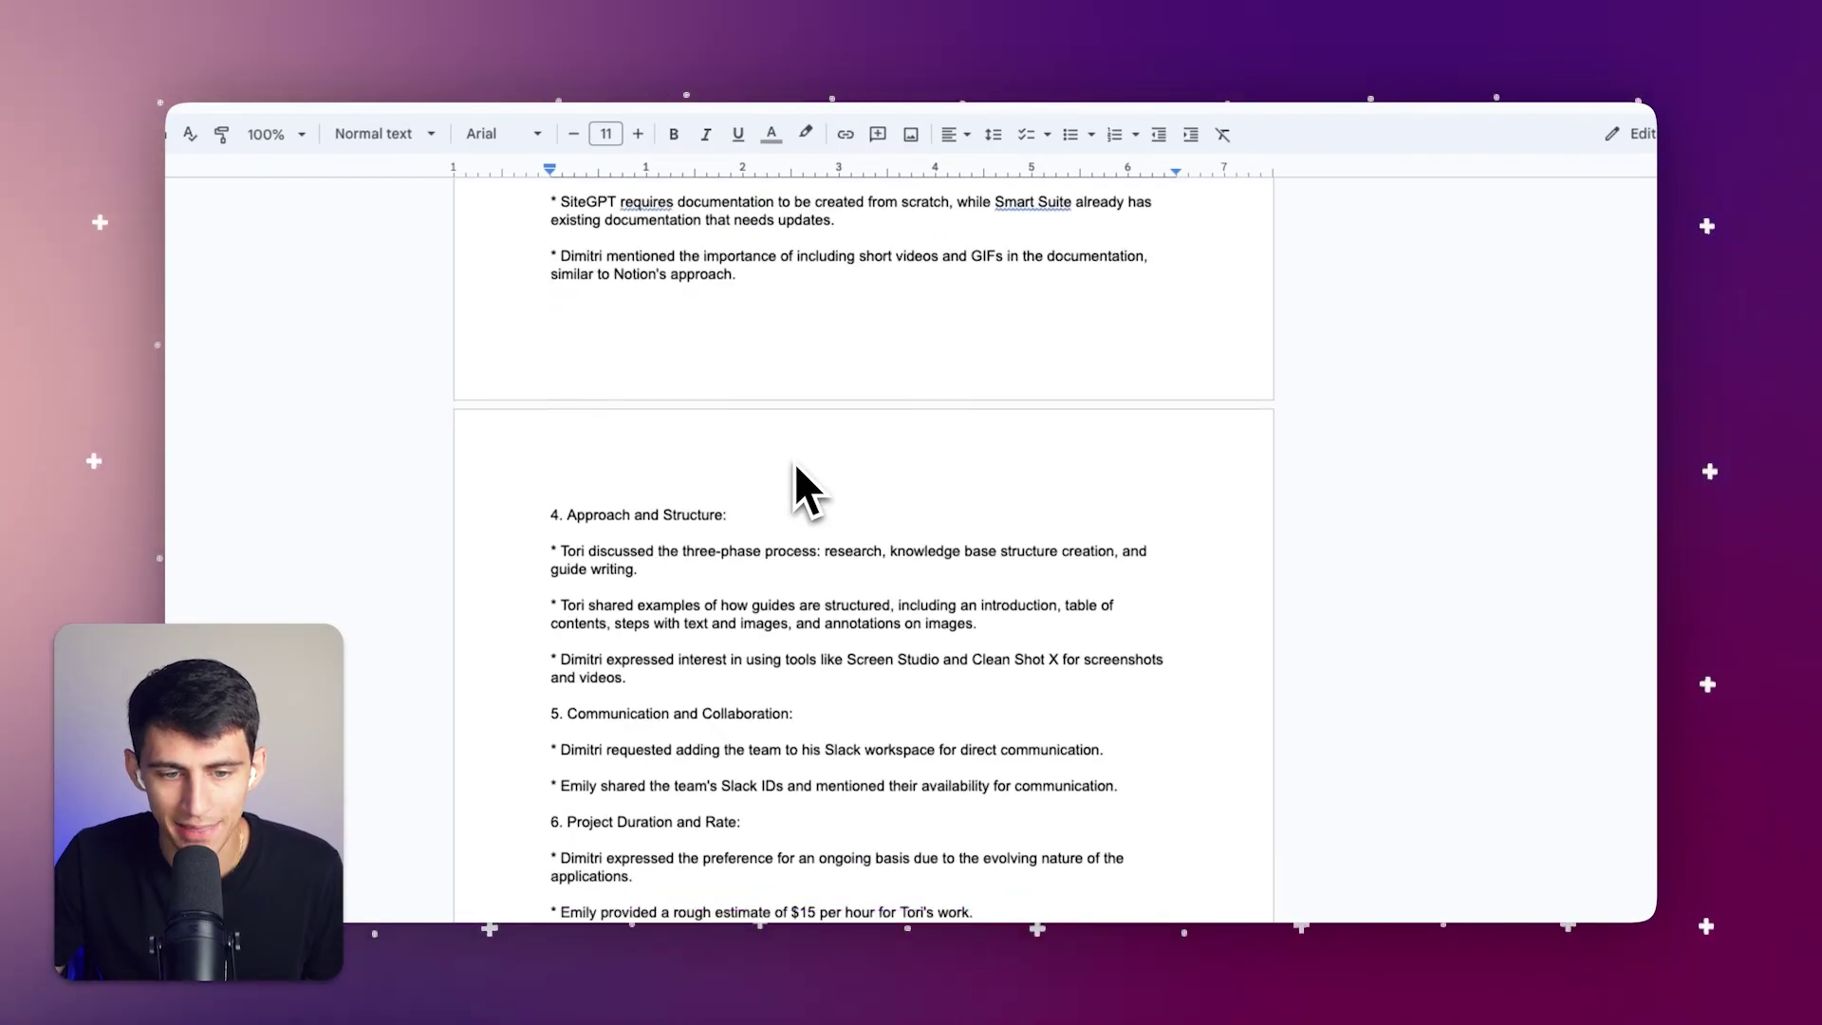
scroll(790, 464, "up", 20)
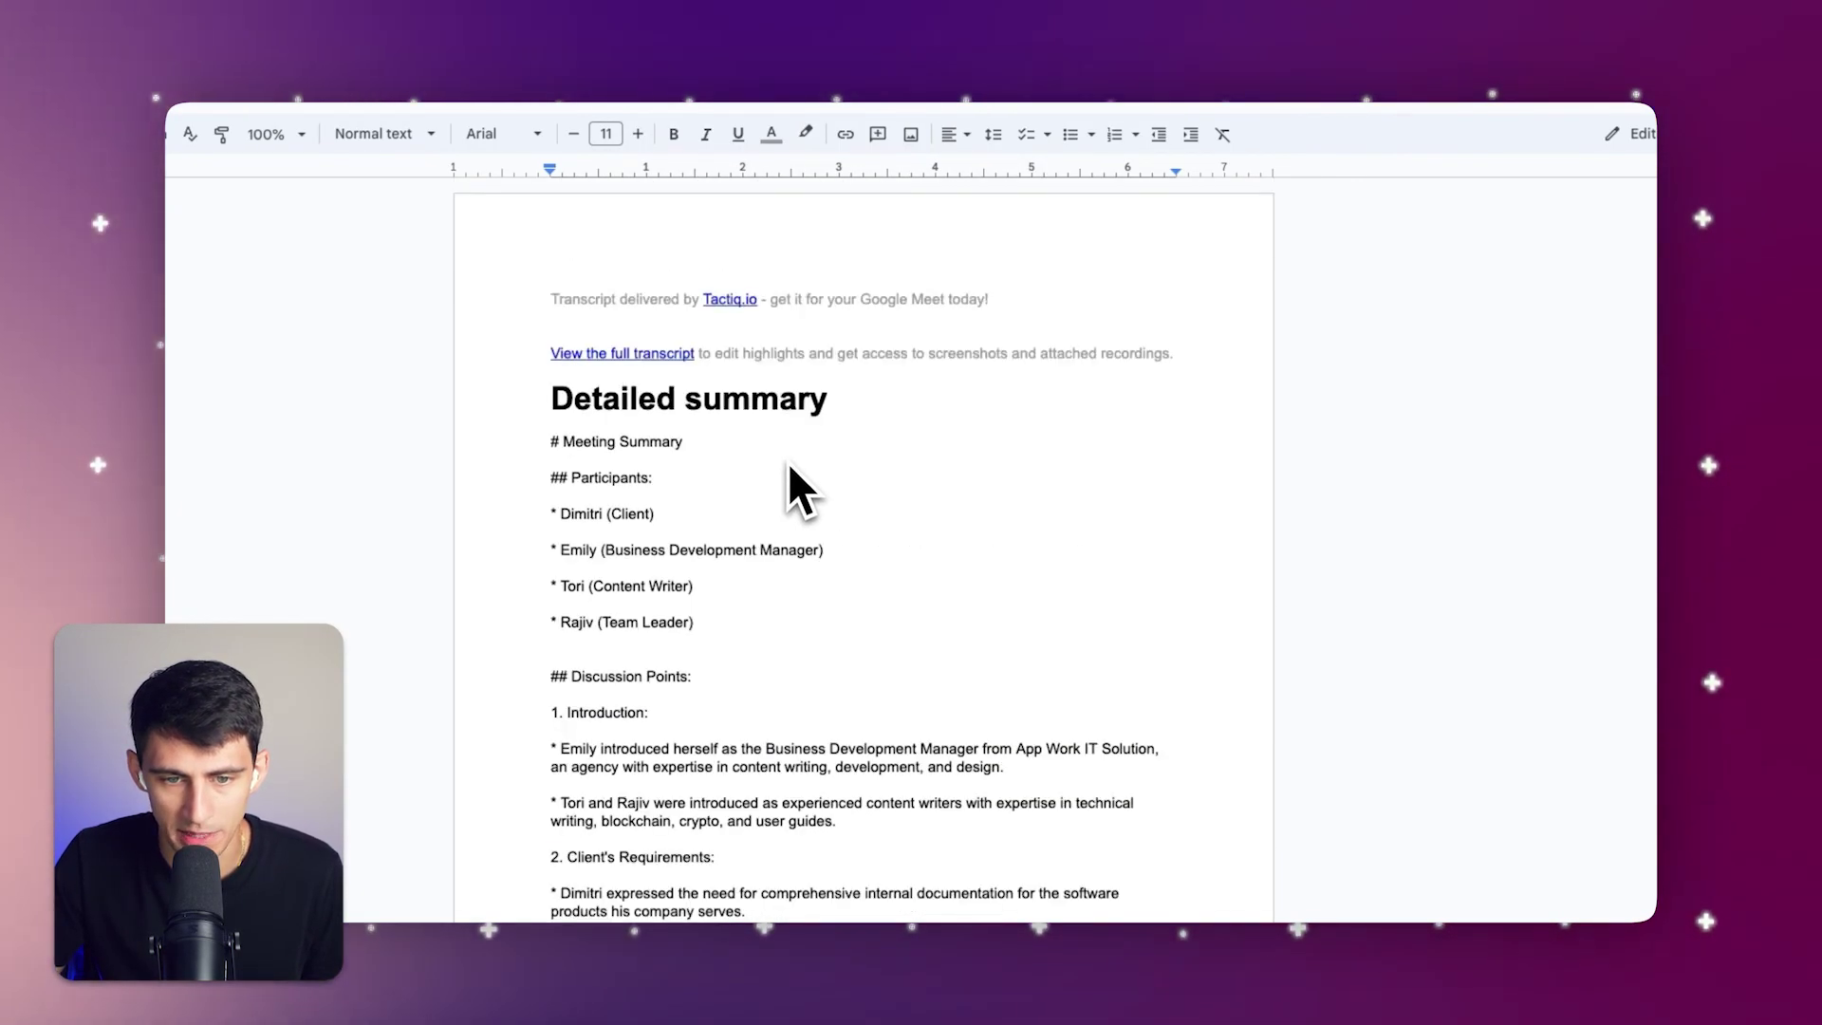
scroll(760, 380, "down", 10)
scroll(772, 398, "down", 15)
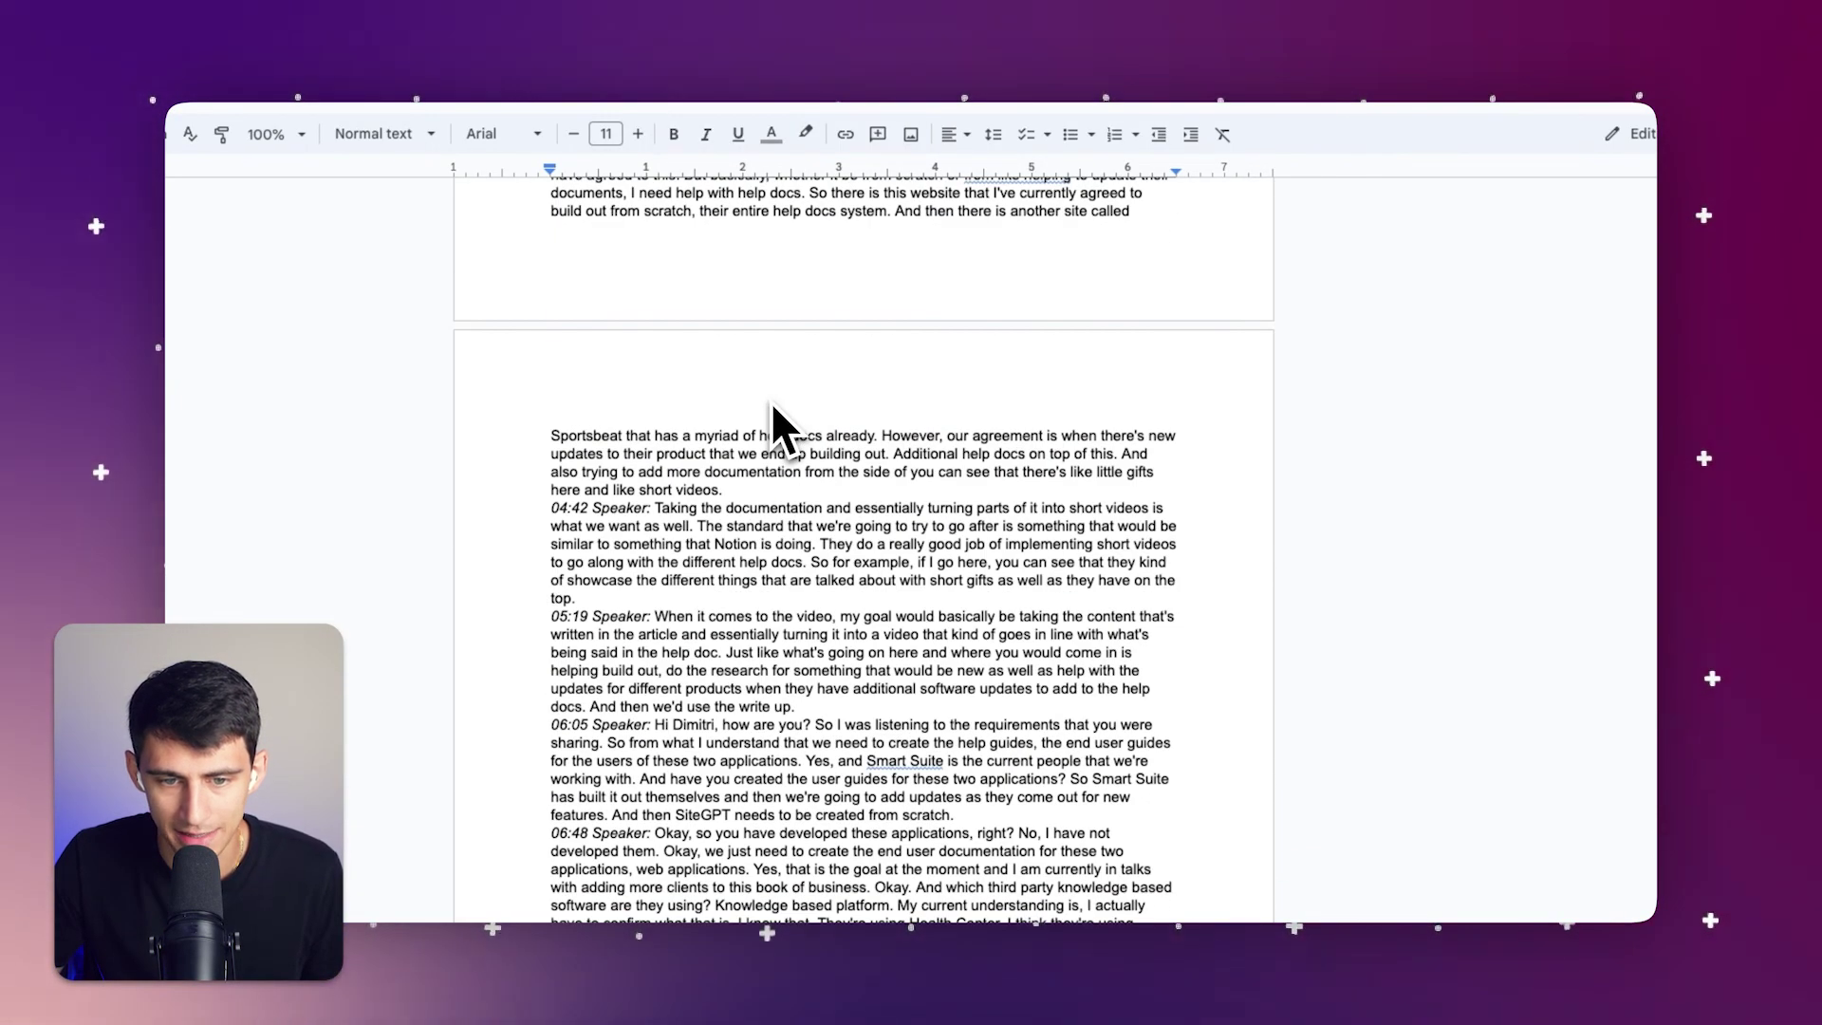
scroll(770, 402, "down", 2)
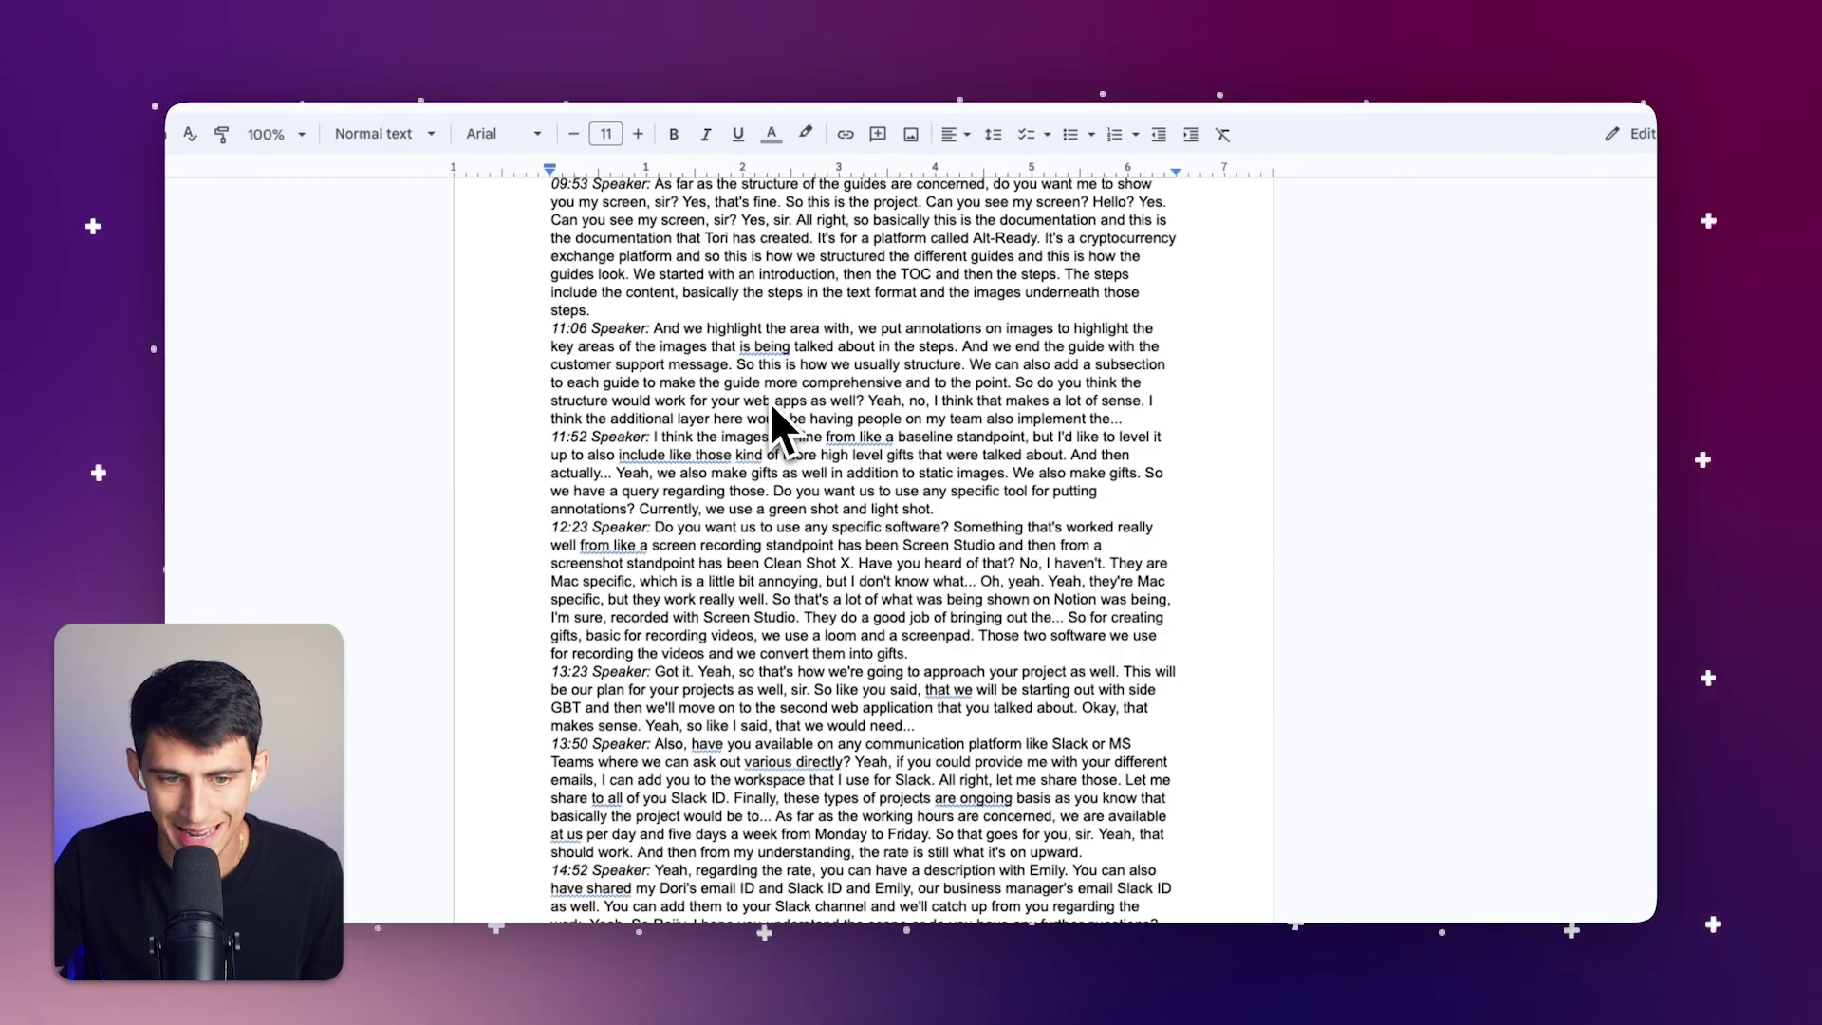